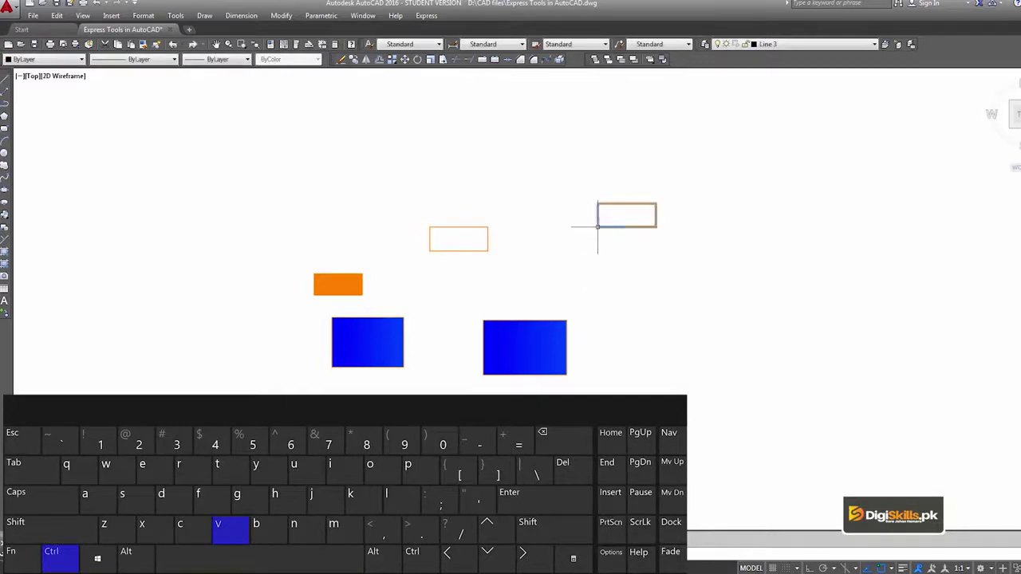
# Paste six copies of the copied outlined rectangle at scattered spots above and beside the filled blue rectangles.
pyautogui.hotkey('ctrl', 'v')
pyautogui.hotkey('ctrl', 'v')
pyautogui.click(662, 163)
pyautogui.hotkey('ctrl', 'v')
pyautogui.click(416, 161)
pyautogui.hotkey('ctrl', 'v')
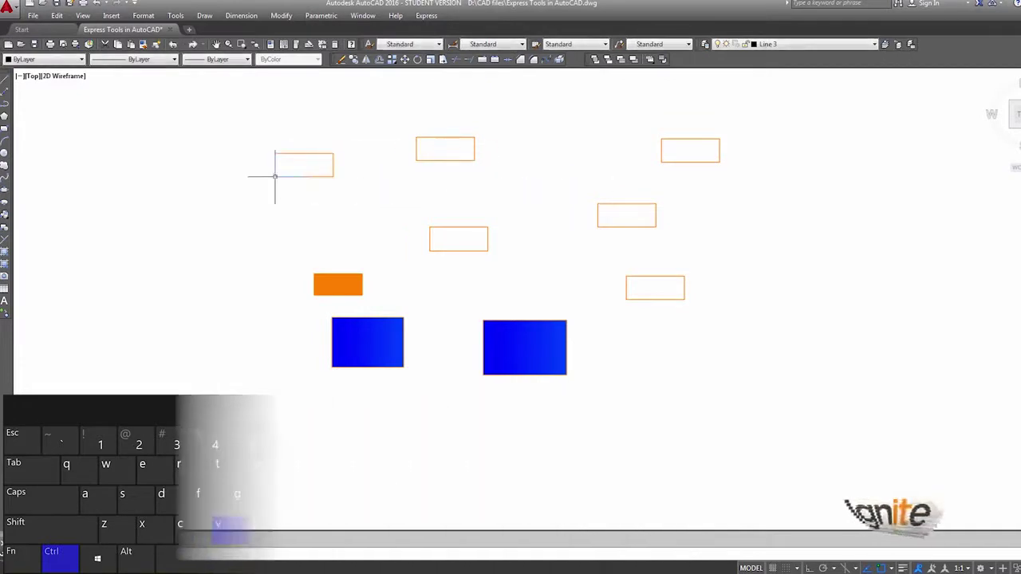
pyautogui.click(275, 176)
pyautogui.hotkey('ctrl', 'v')
pyautogui.click(304, 228)
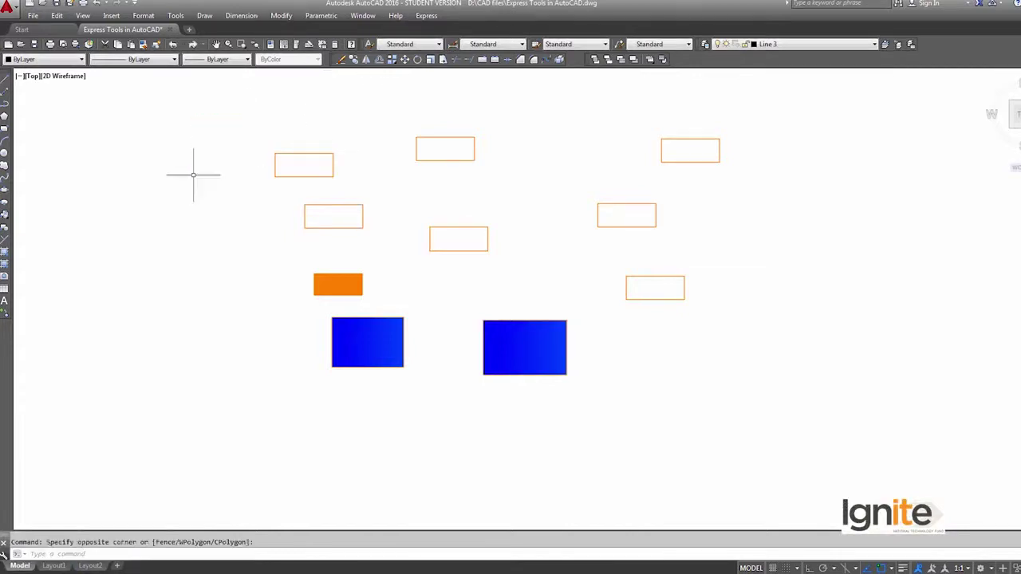
pyautogui.click(281, 16)
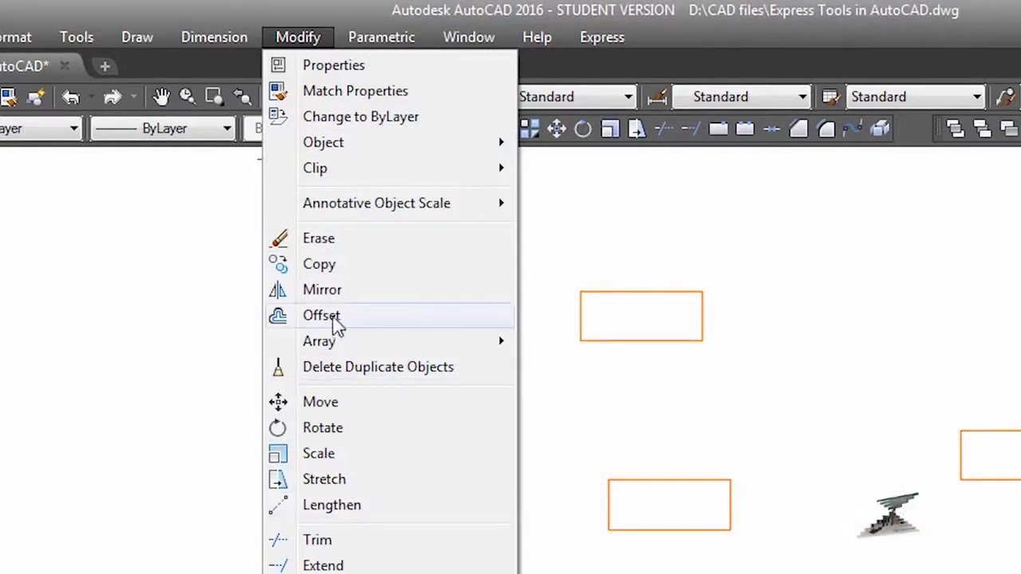
pyautogui.click(319, 270)
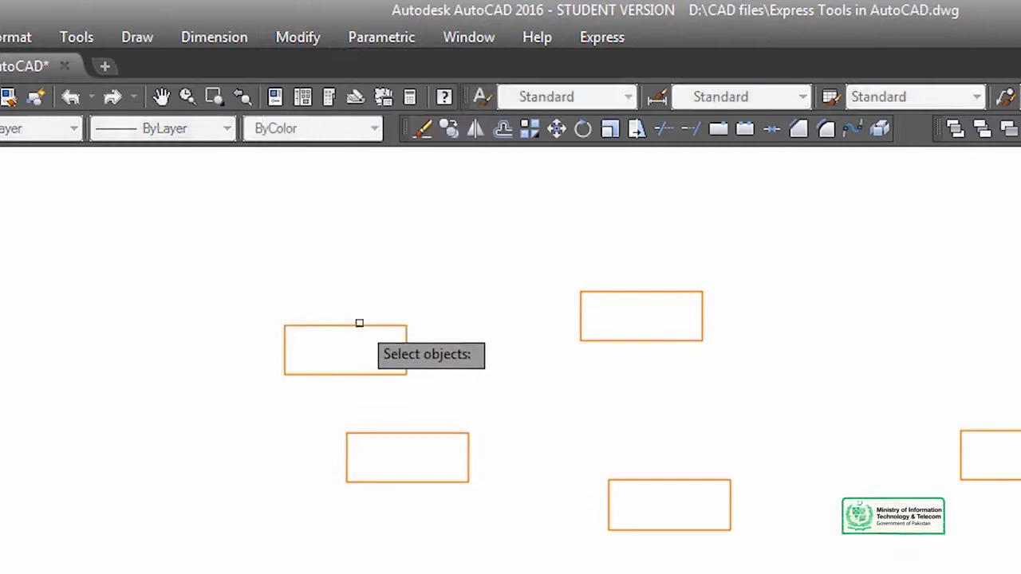
pyautogui.click(367, 323)
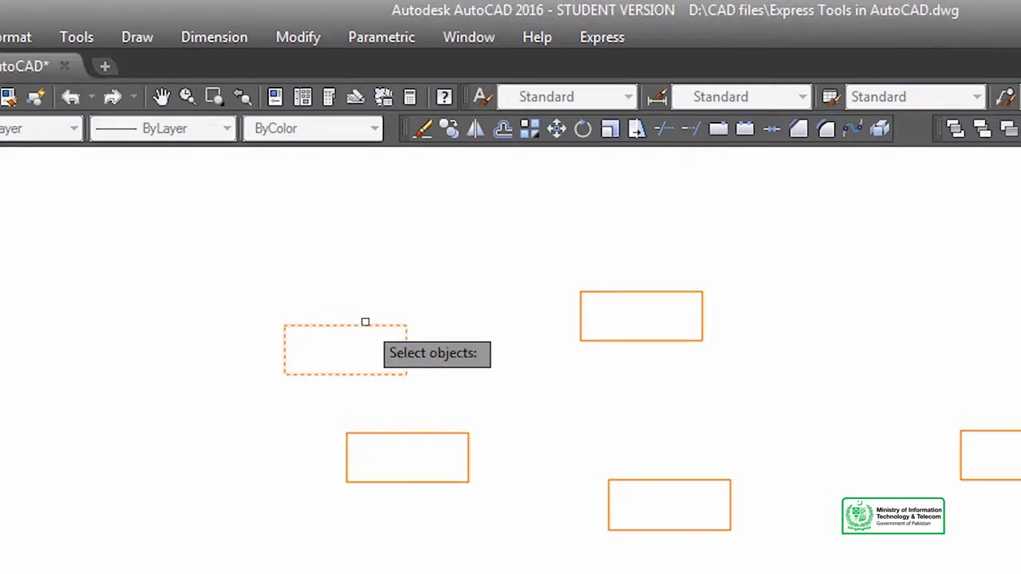
pyautogui.press('Return')
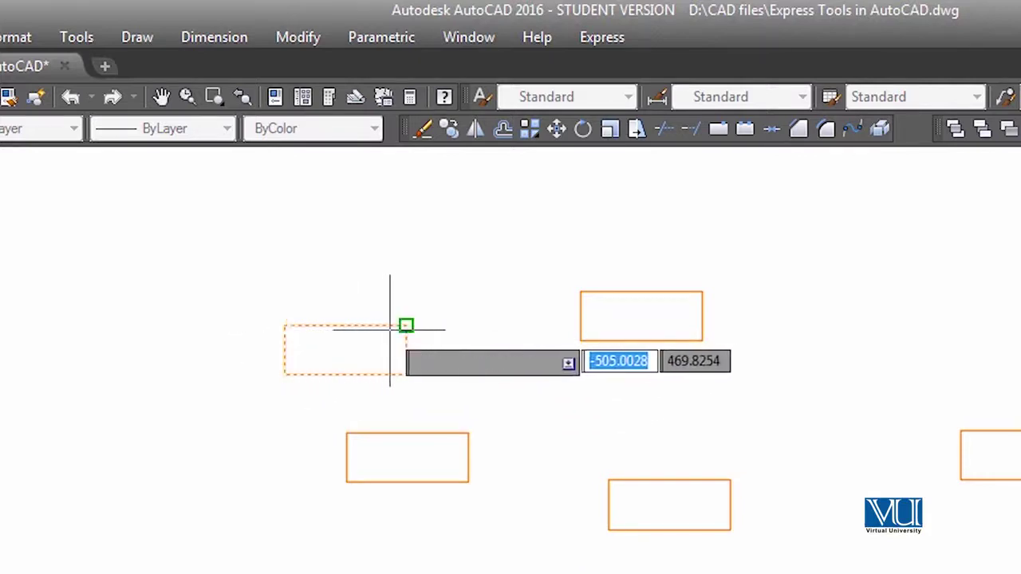
pyautogui.click(406, 374)
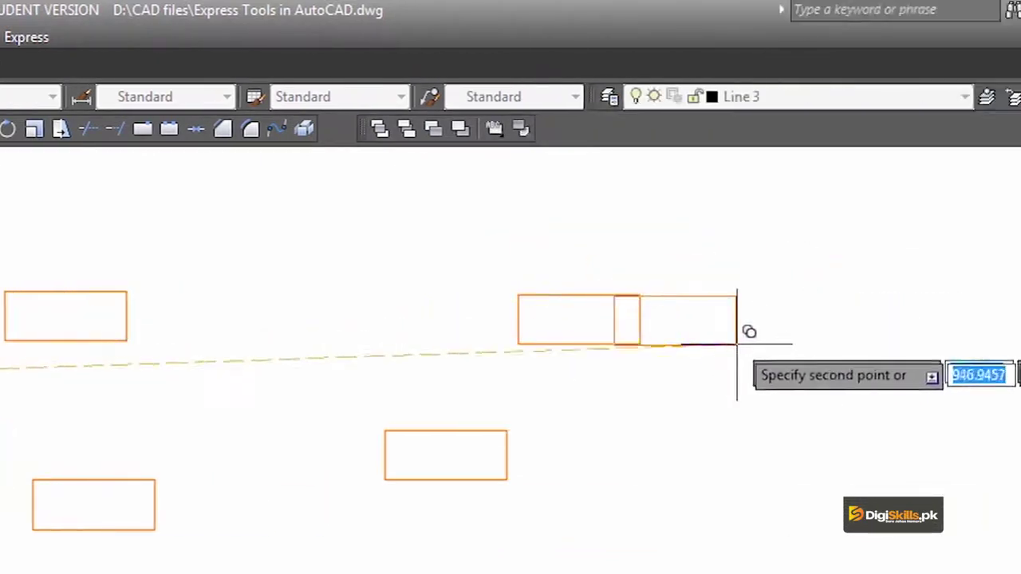
pyautogui.click(506, 479)
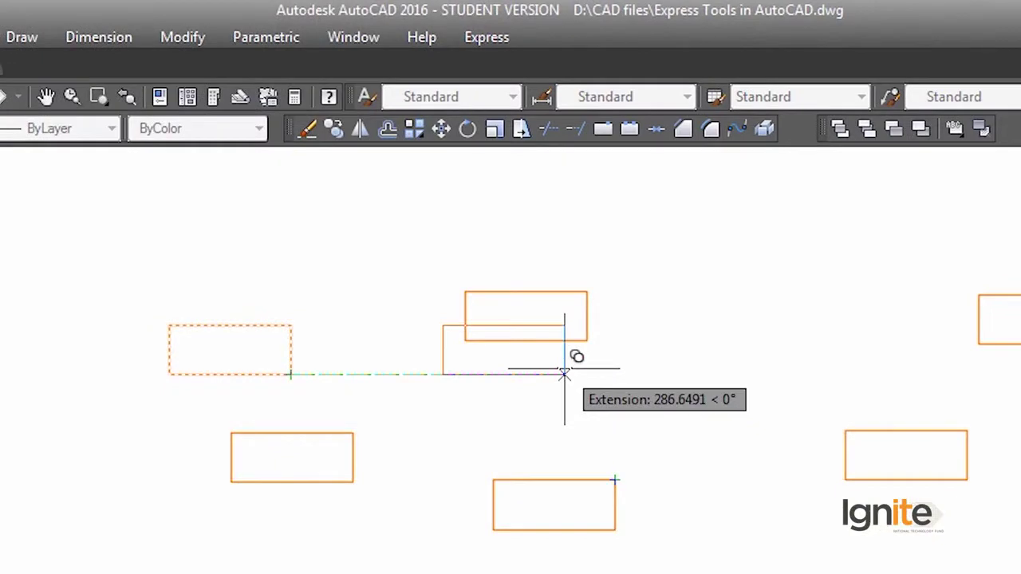
pyautogui.press('Escape')
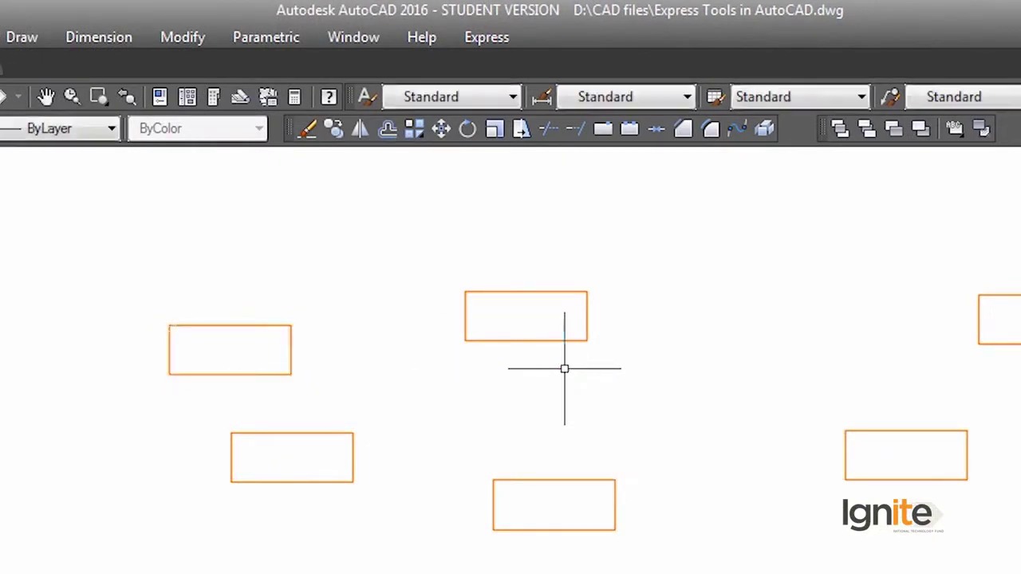
# Copy the upper-left outlined rectangle by its lower-right corner onto the upper-right corner of the rectangle right of centre.
pyautogui.click(181, 39)
pyautogui.click(231, 267)
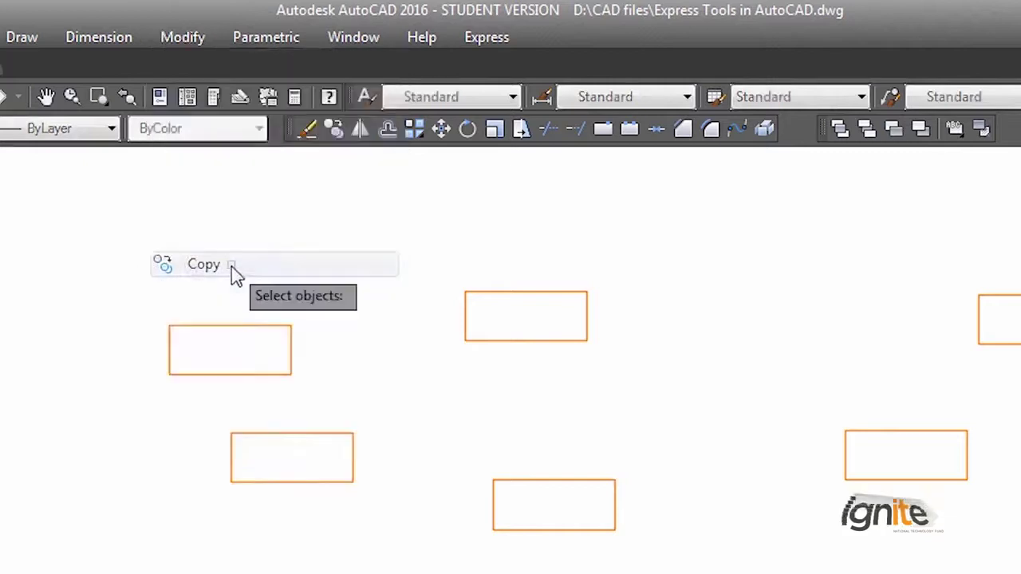
pyautogui.click(242, 325)
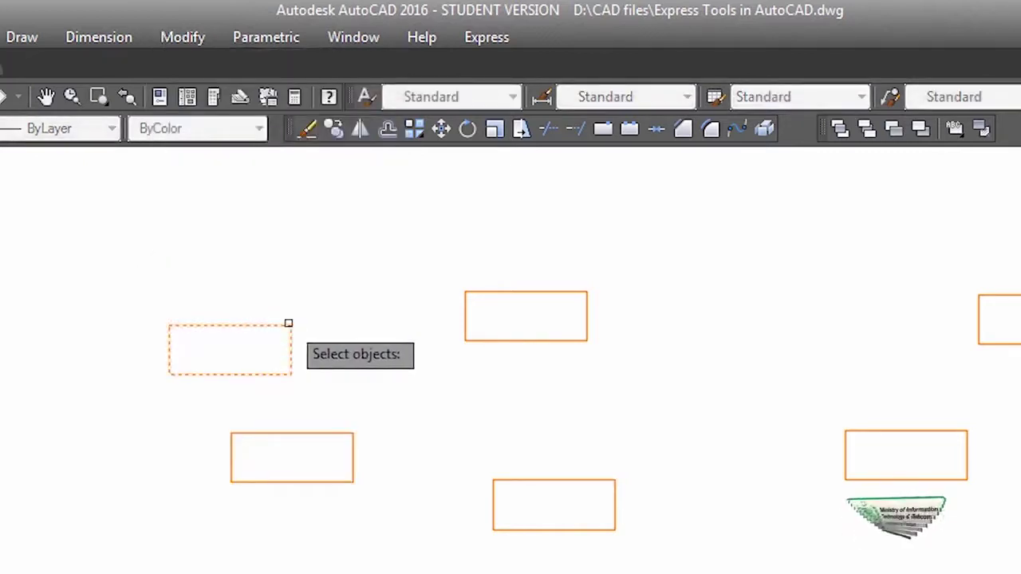
pyautogui.press('Return')
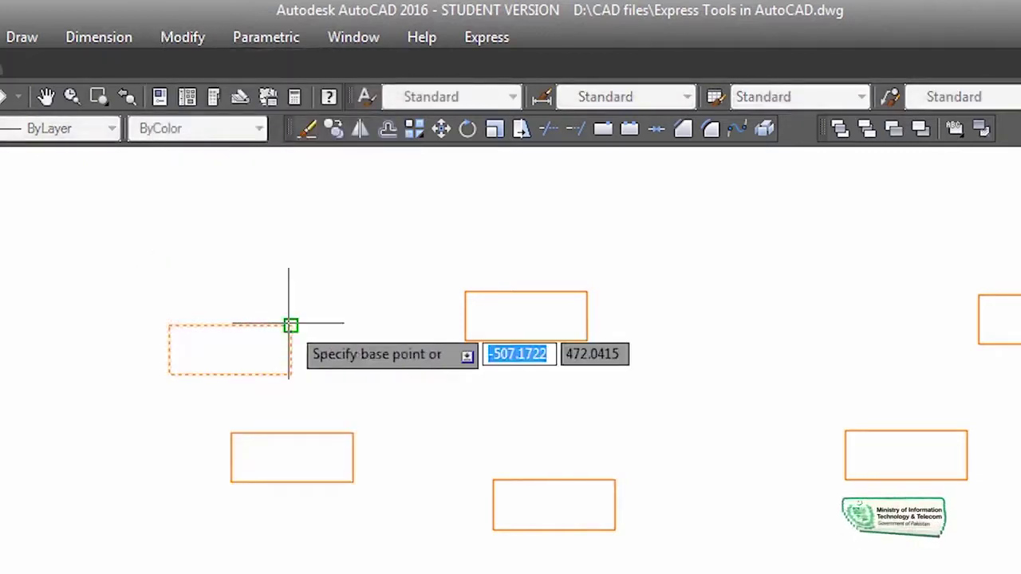
pyautogui.click(290, 375)
pyautogui.scroll(4, 598, 446)
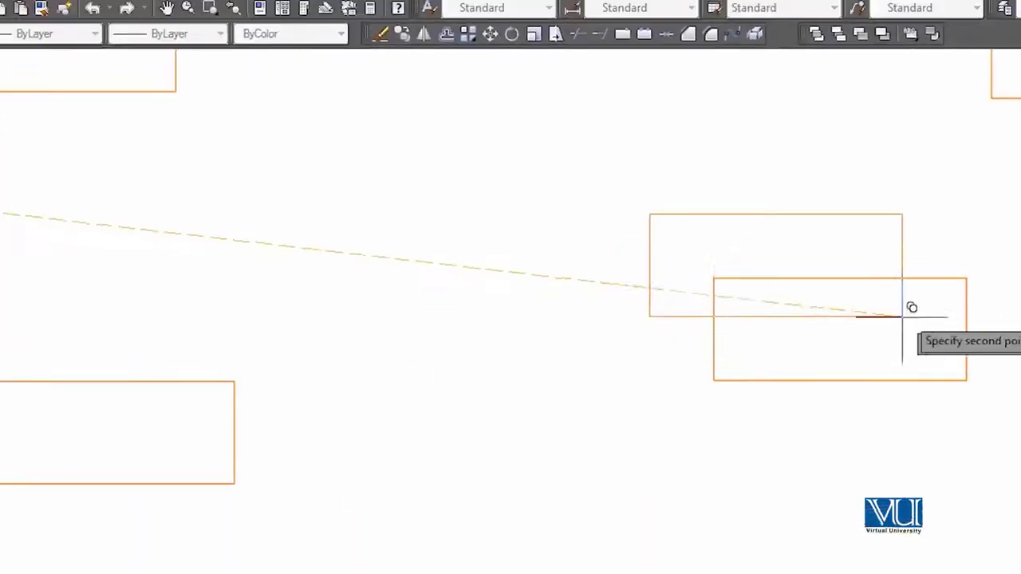
pyautogui.click(966, 278)
pyautogui.press('Return')
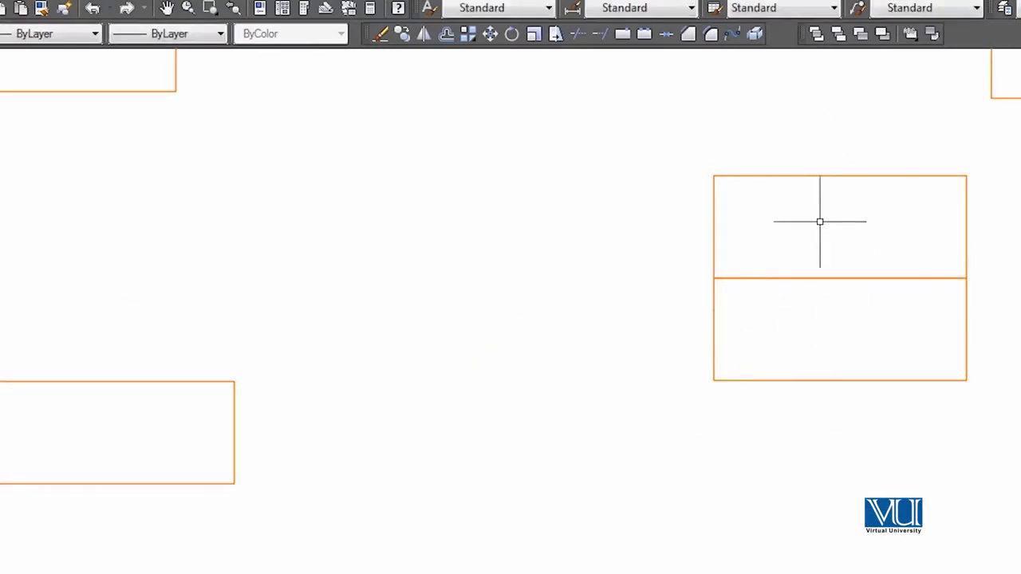
# Delete the upper rectangle of the stacked pair.
pyautogui.scroll(-2, 820, 222)
pyautogui.moveTo(881, 233); pyautogui.dragTo(761, 326, button='middle')
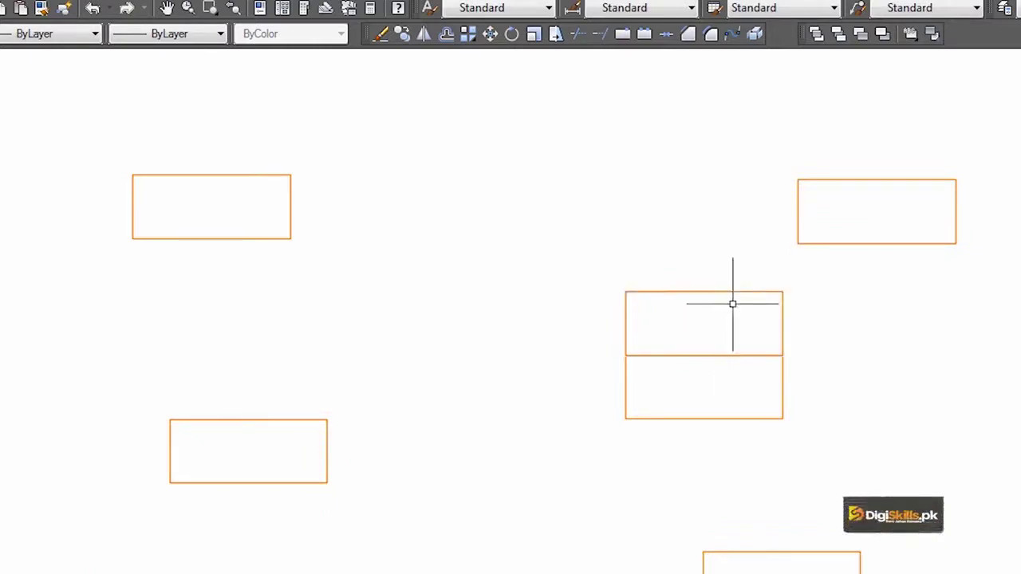
pyautogui.scroll(2, 713, 320)
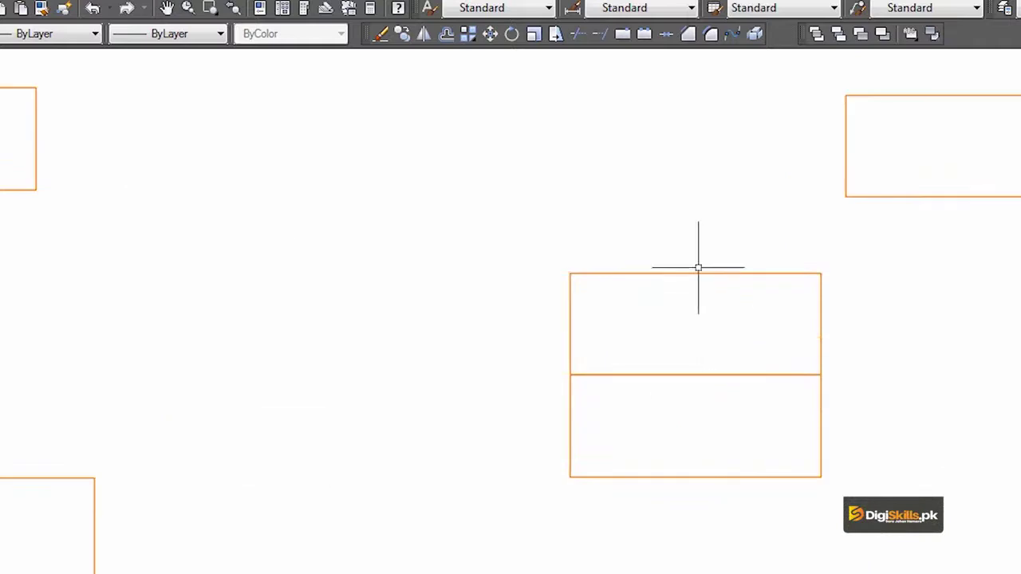
pyautogui.click(694, 217)
pyautogui.click(549, 313)
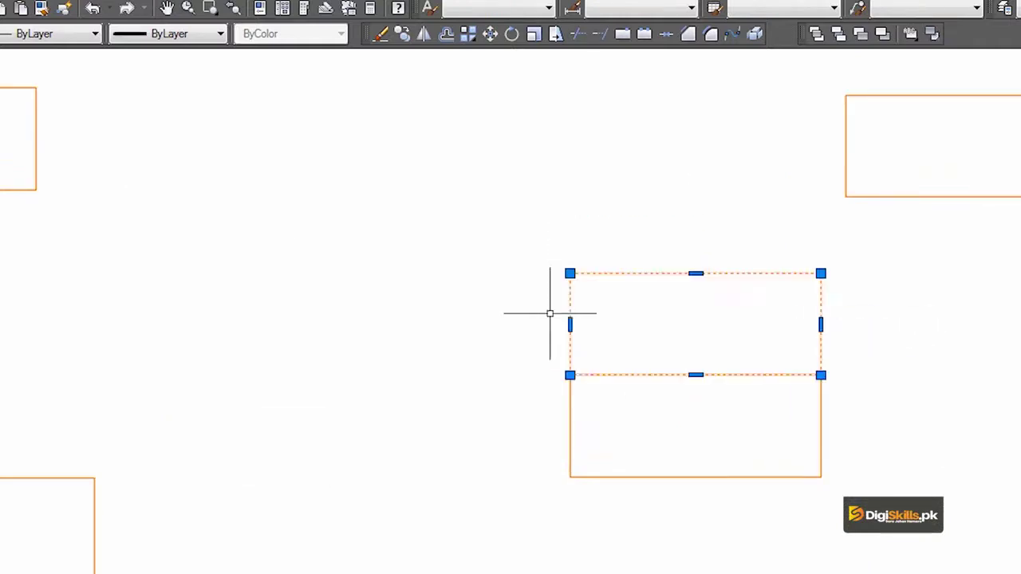
pyautogui.press('Delete')
pyautogui.write('co')
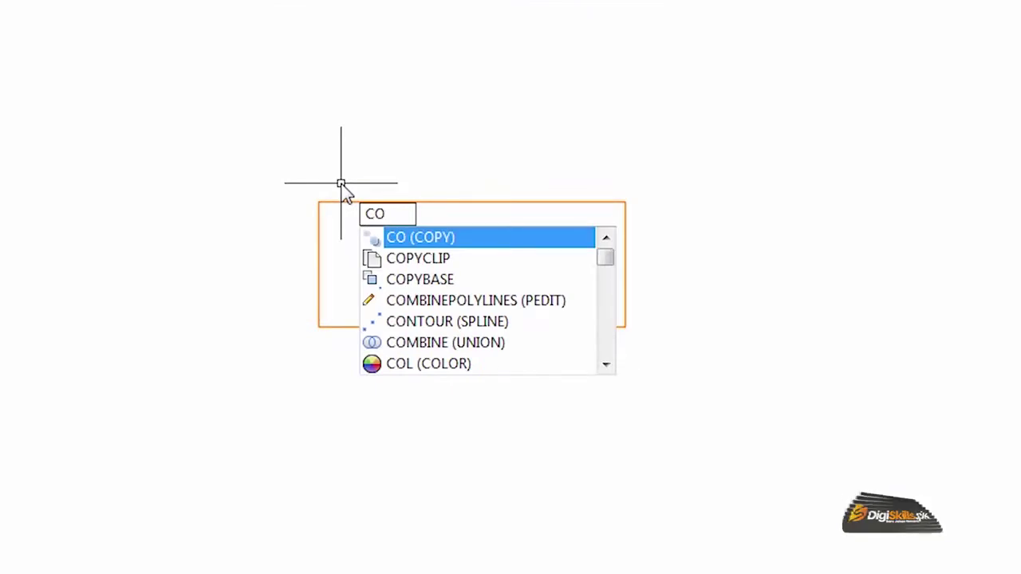
pyautogui.press('BackSpace')
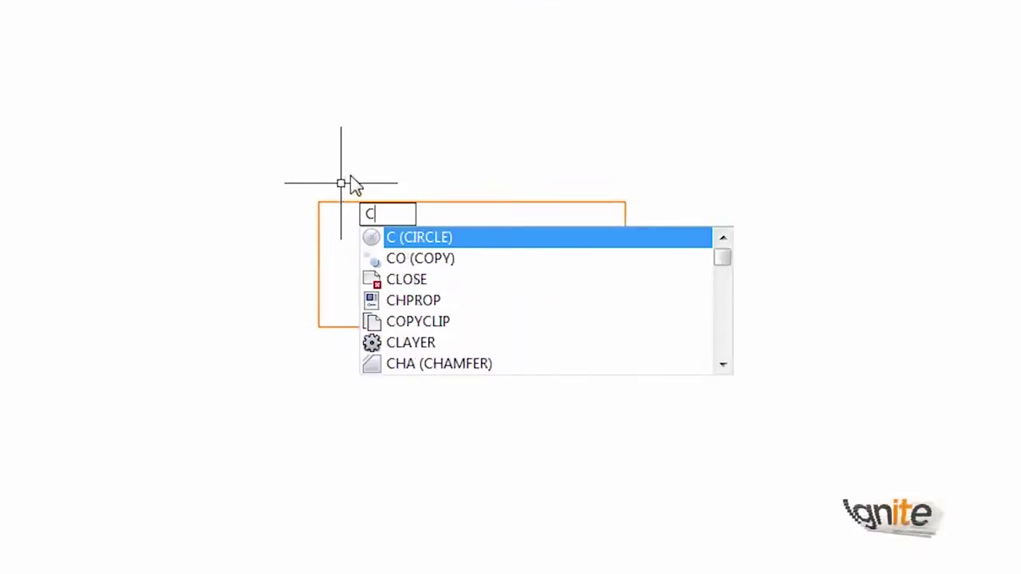
pyautogui.write('o')
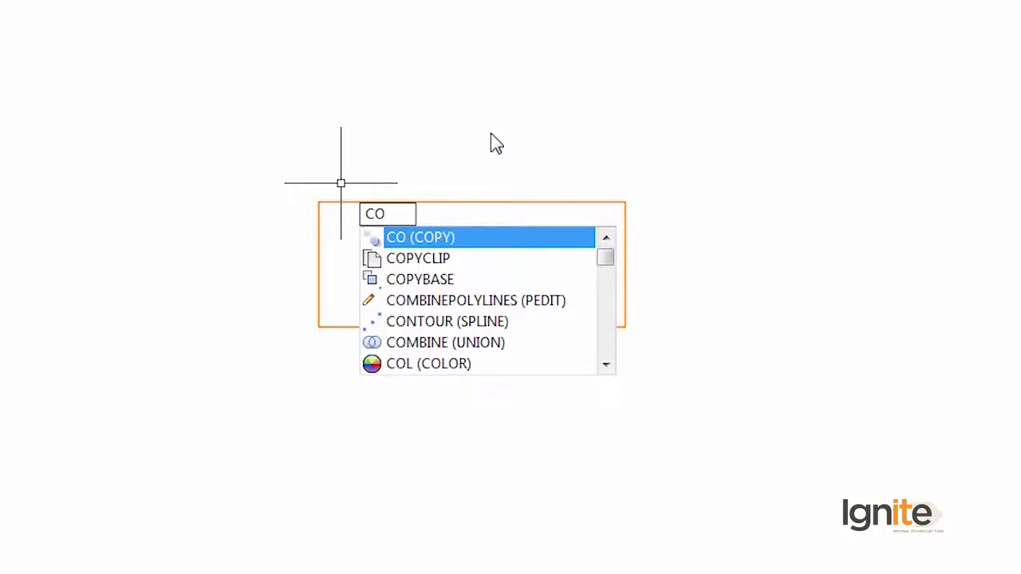
pyautogui.press('Return')
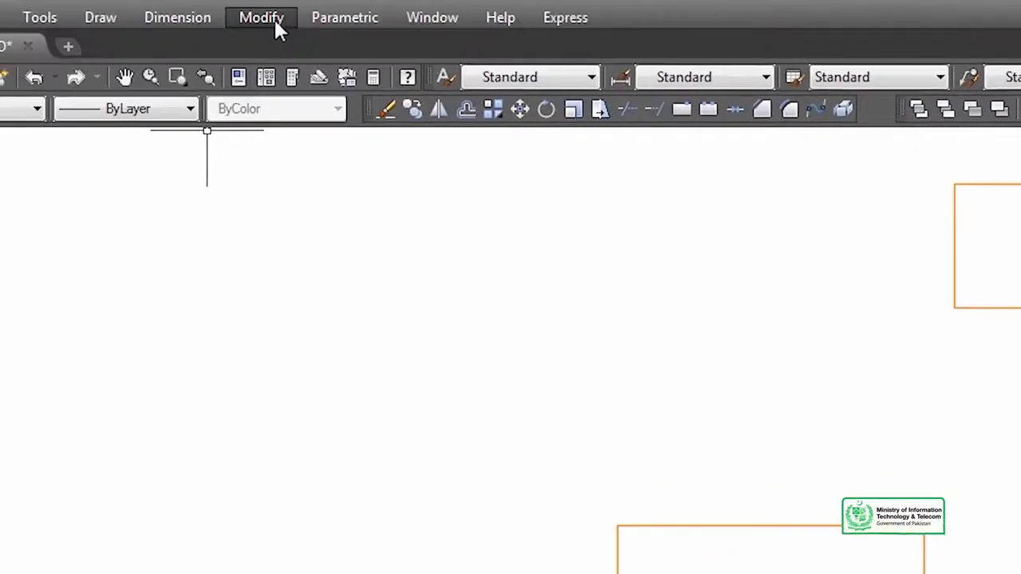
# Erase the uppermost outlined rectangle at the far right of the drawing with the Erase command.
pyautogui.click(273, 16)
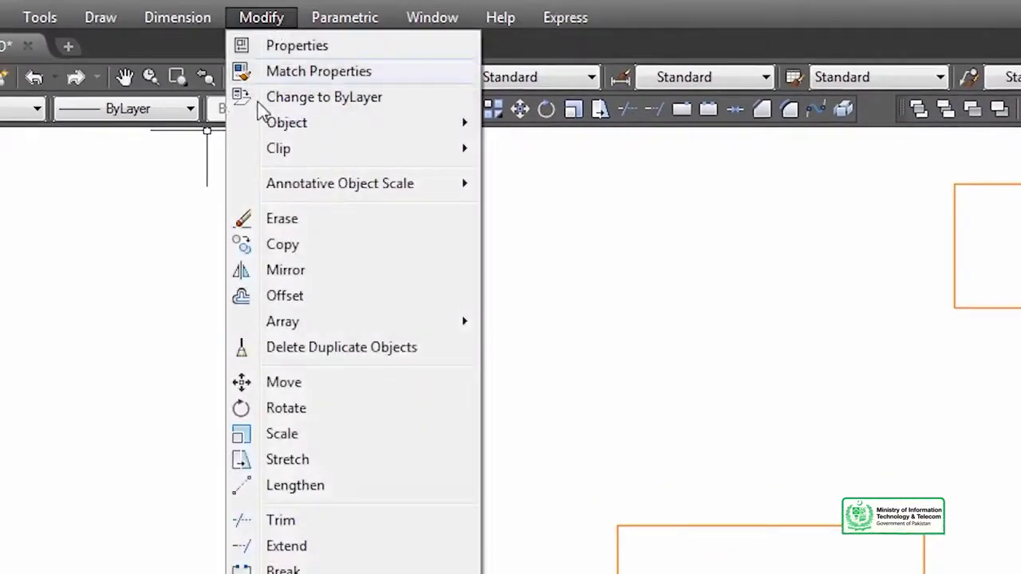
pyautogui.click(282, 222)
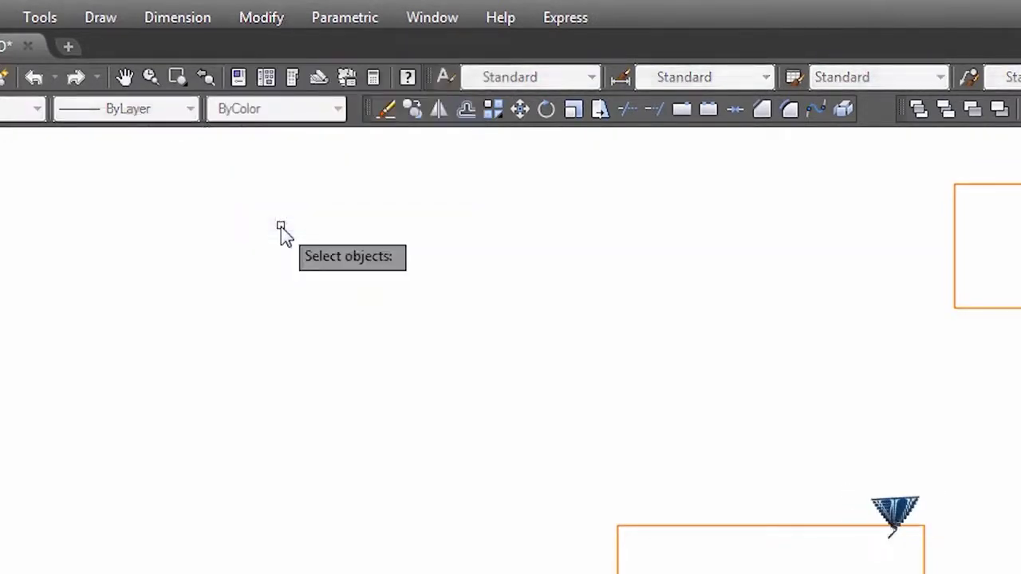
pyautogui.click(967, 308)
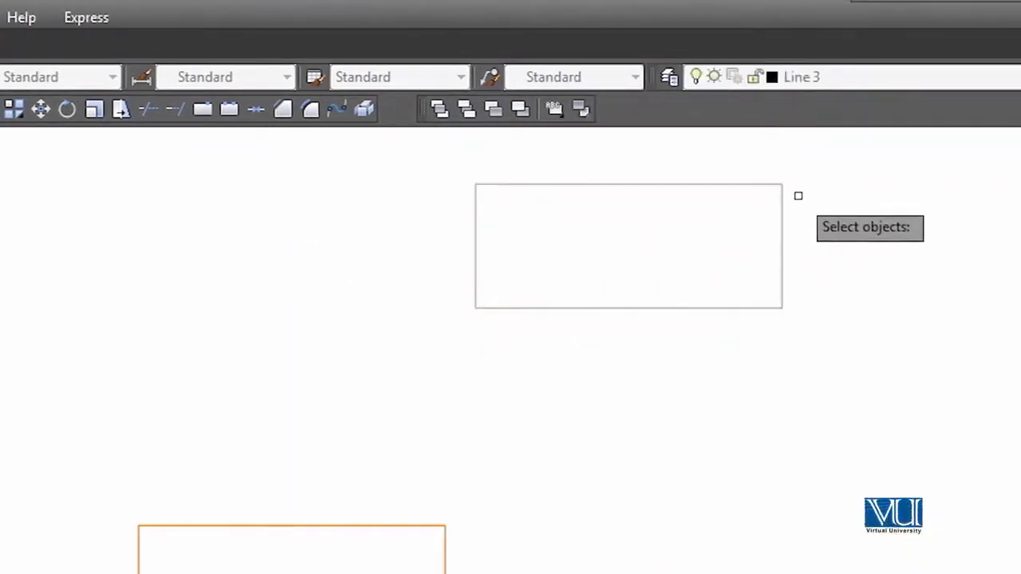
pyautogui.moveTo(509, 230); pyautogui.dragTo(332, 404, button='middle')
pyautogui.scroll(2, 332, 403)
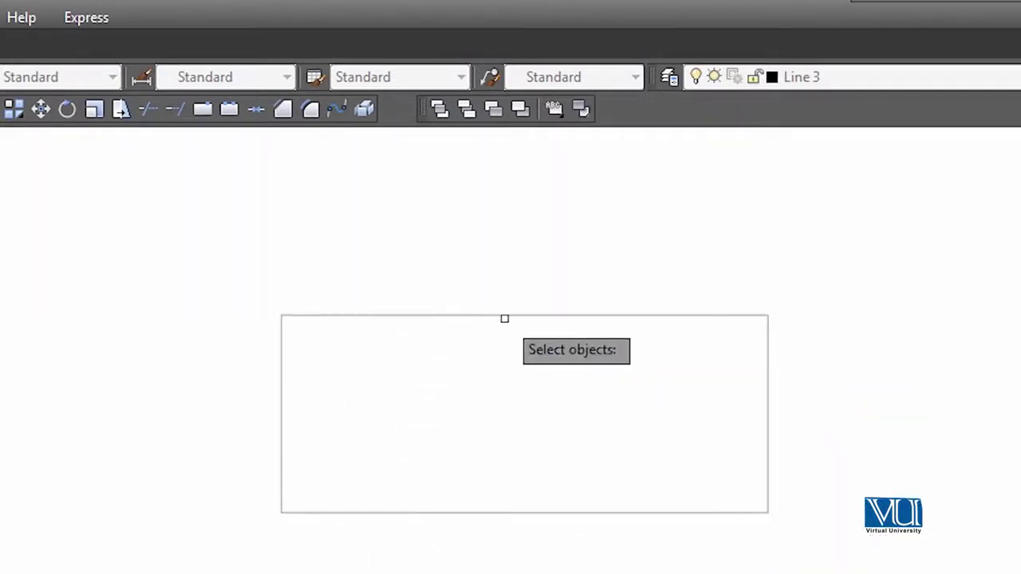
pyautogui.click(484, 320)
pyautogui.press('Return')
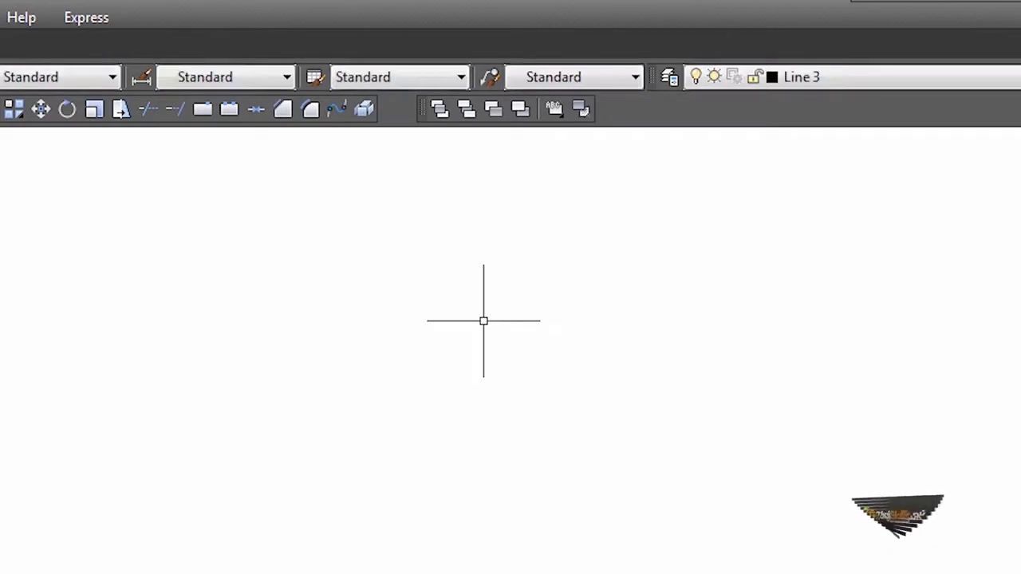
# Erase the next outlined rectangle, below and left of the erased one, using the ERASE command.
pyautogui.click(251, 369)
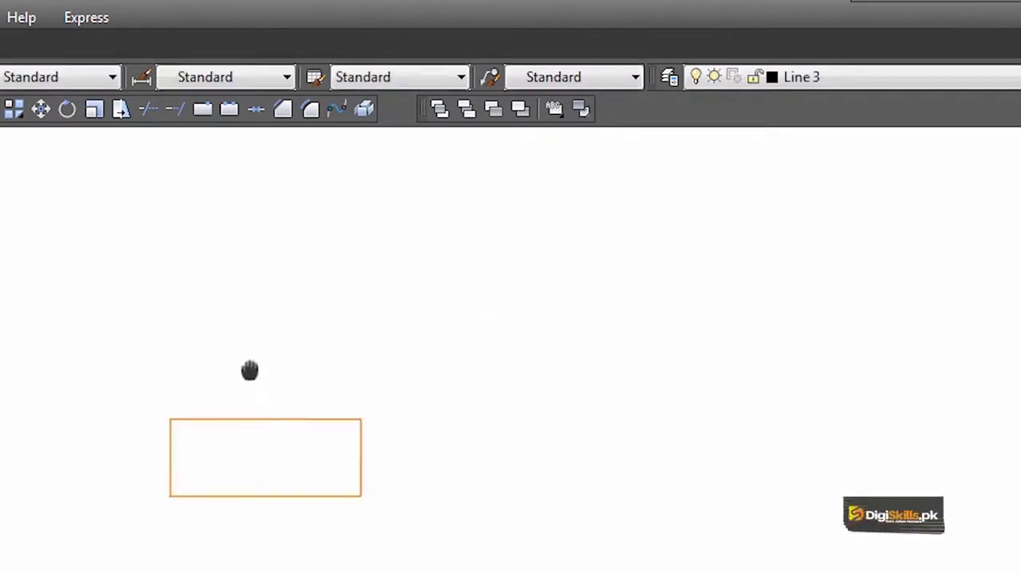
pyautogui.write('er')
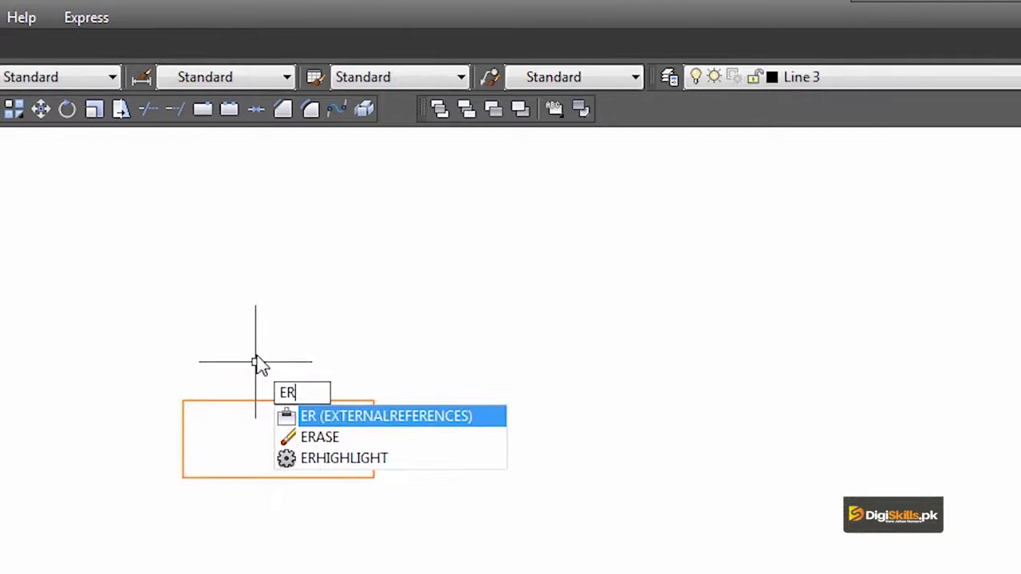
pyautogui.click(327, 447)
pyautogui.click(303, 399)
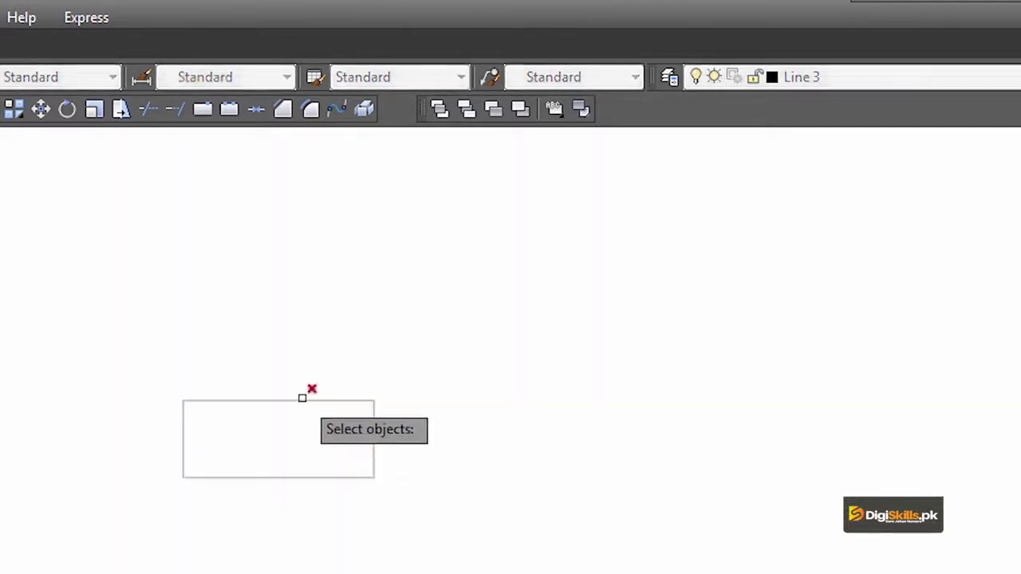
pyautogui.click(302, 400)
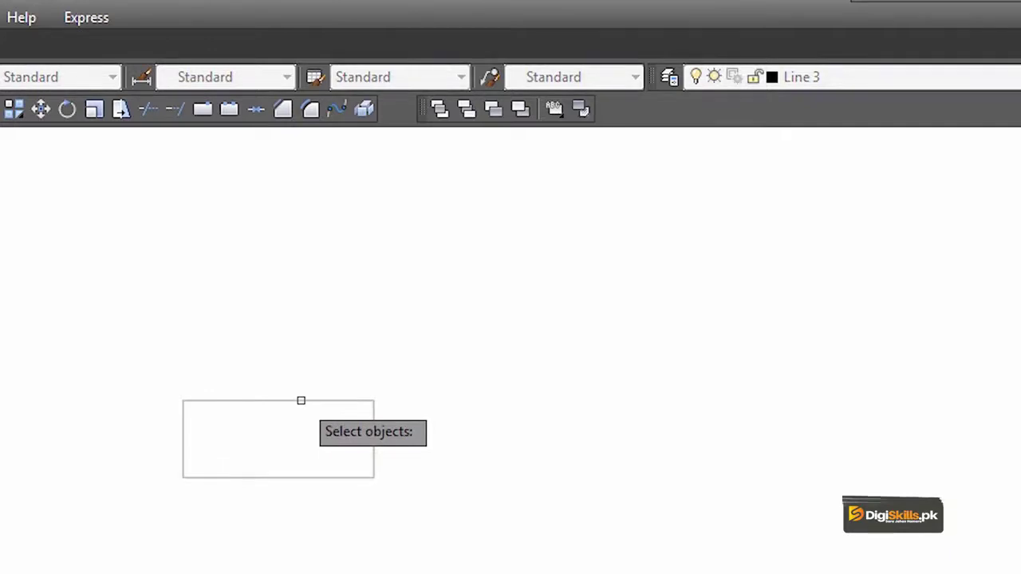
pyautogui.press('Return')
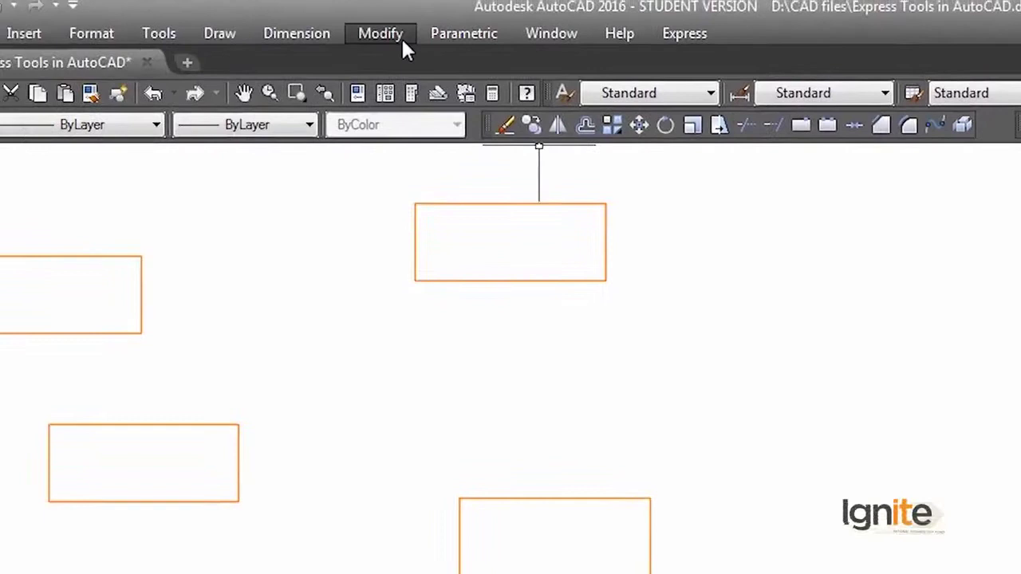
# Move the lower outlined rectangle right of centre by its upper-left corner to a free spot up and to the right.
pyautogui.click(391, 35)
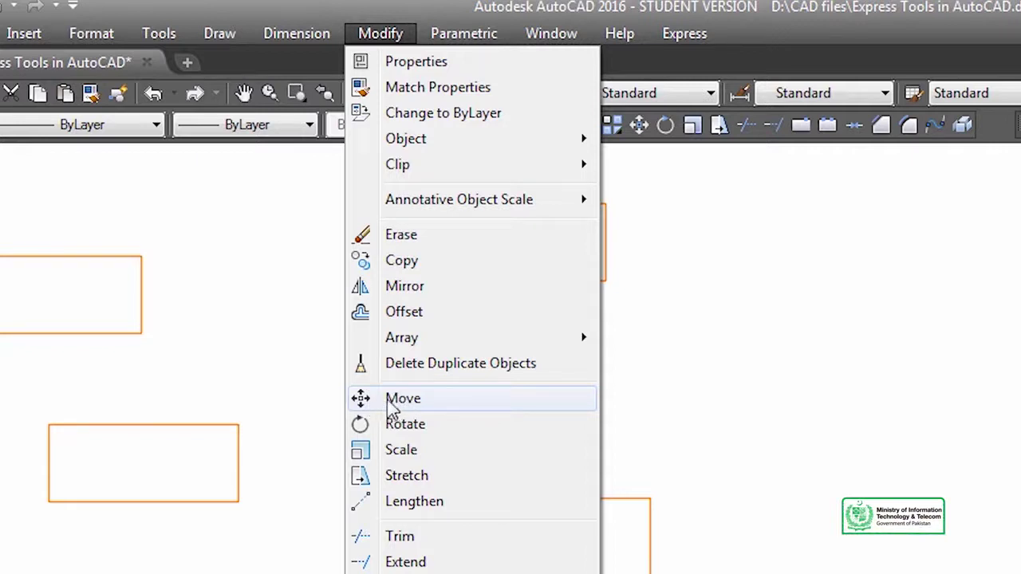
pyautogui.click(394, 399)
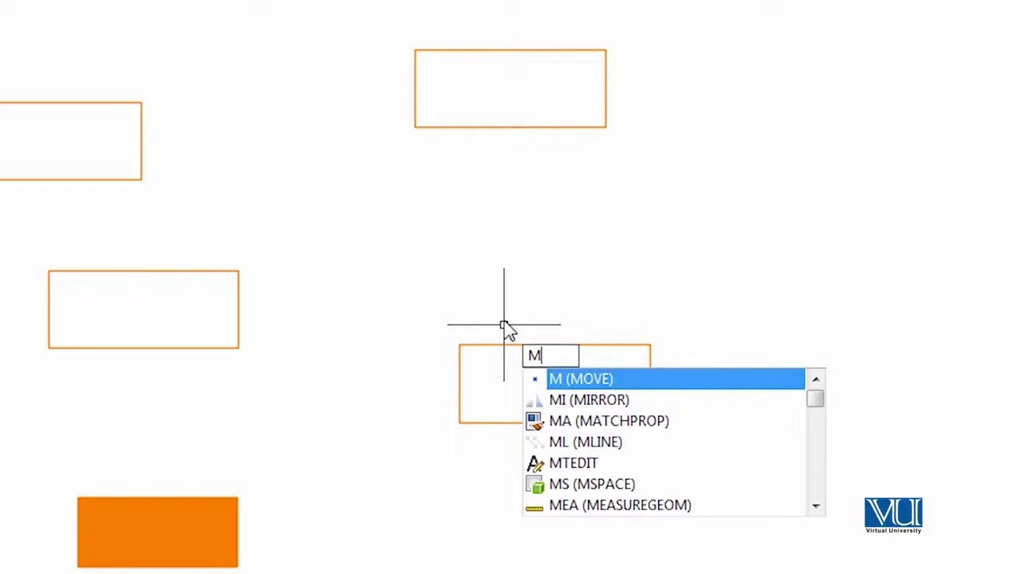
pyautogui.press('Return')
pyautogui.click(532, 344)
pyautogui.press('Return')
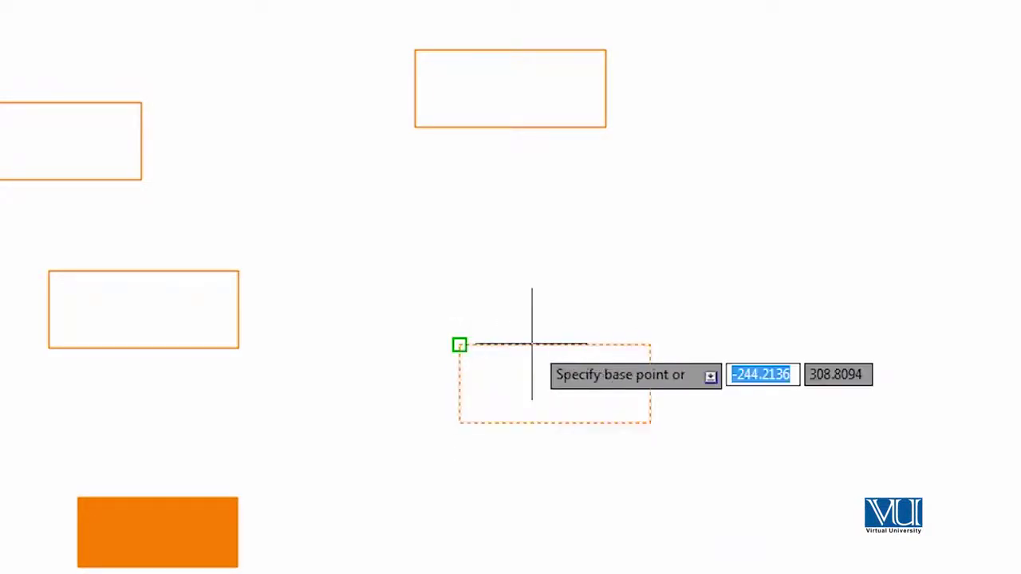
pyautogui.click(460, 345)
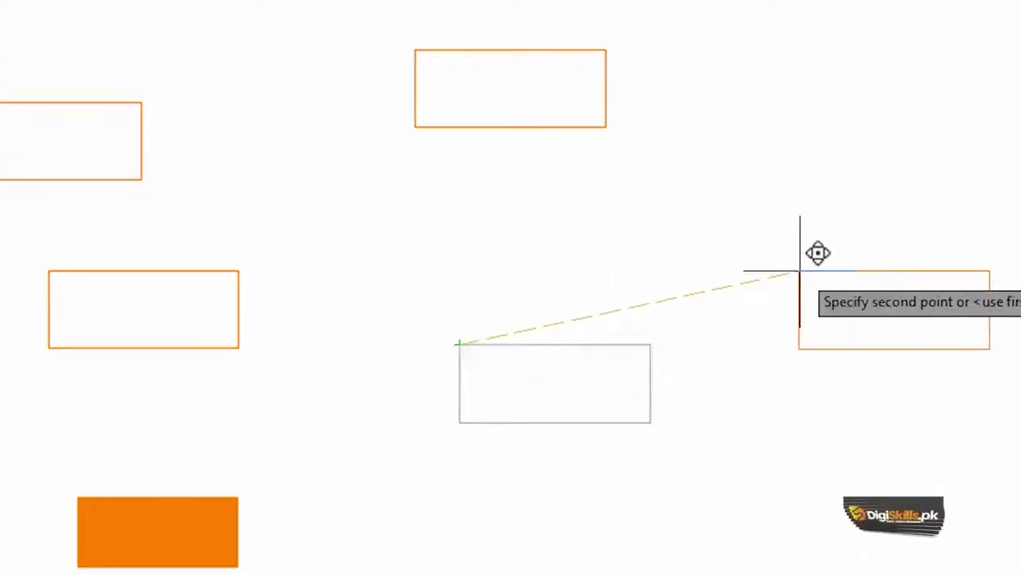
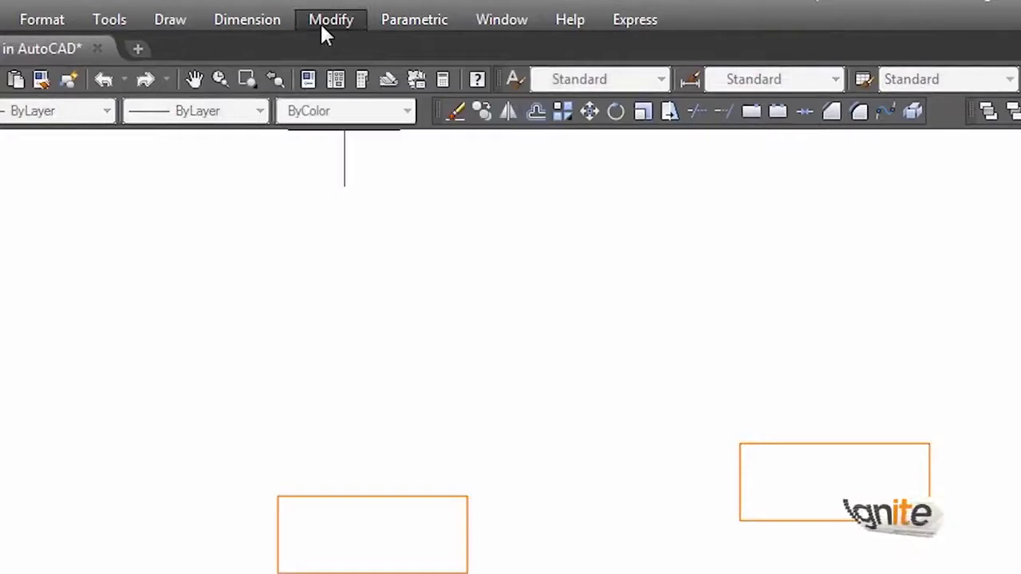
pyautogui.click(369, 250)
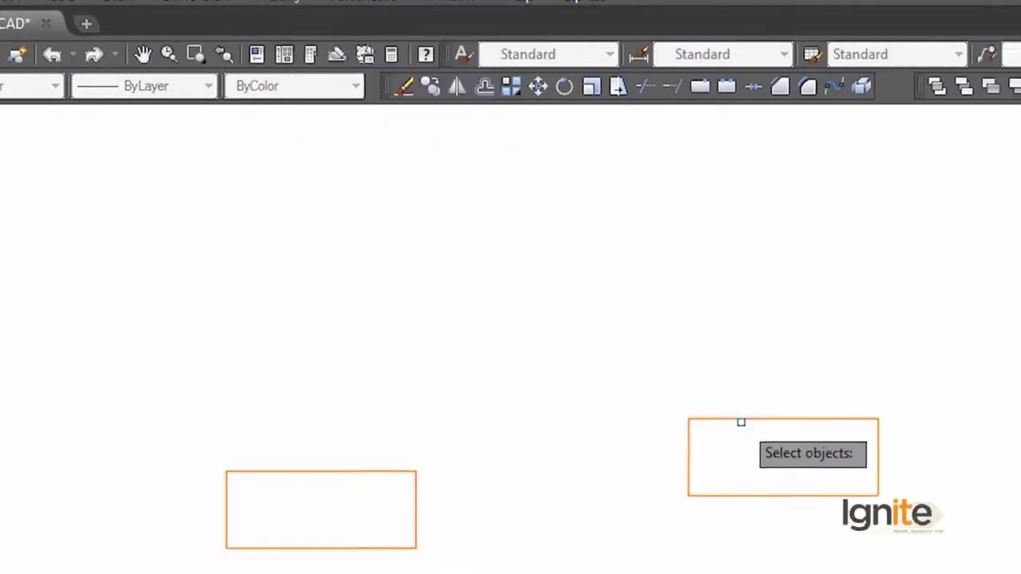
pyautogui.click(327, 221)
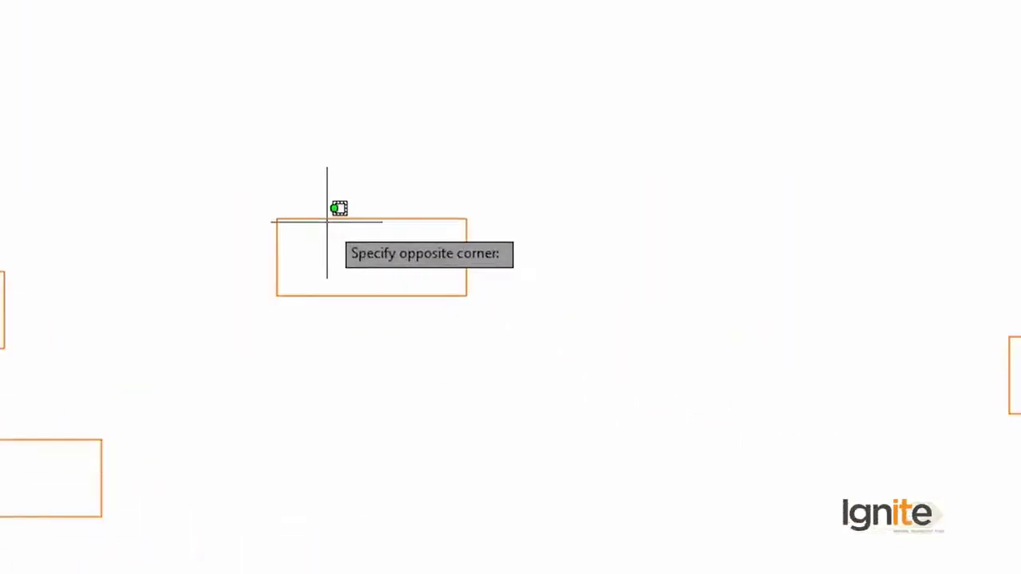
pyautogui.click(312, 214)
pyautogui.press('Return')
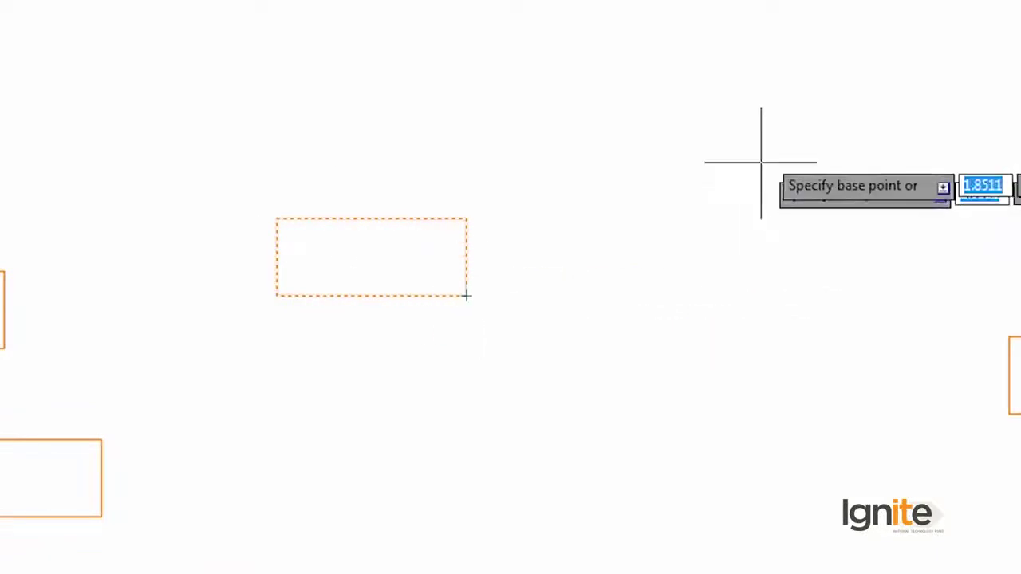
pyautogui.press('Escape')
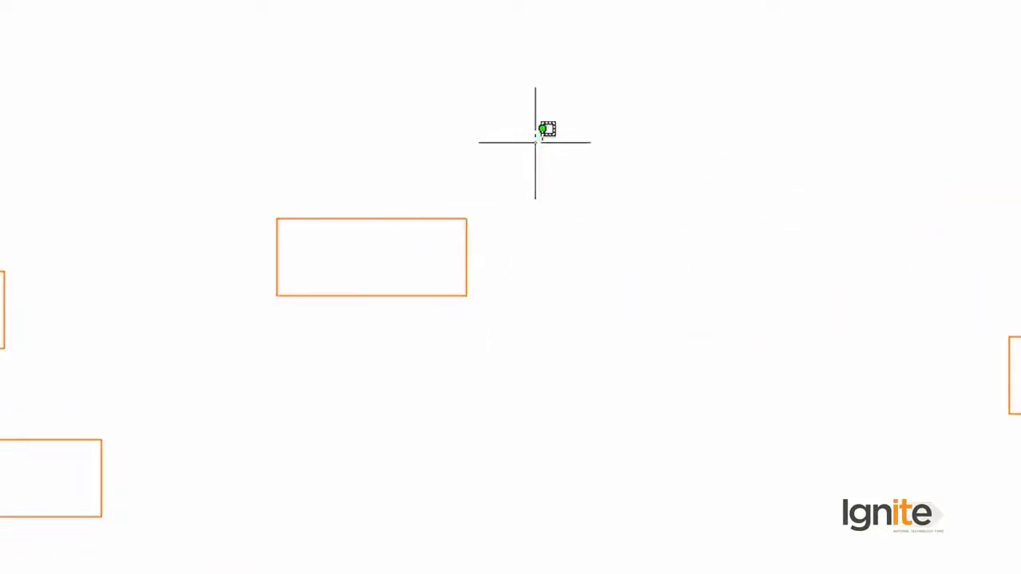
pyautogui.click(538, 133)
pyautogui.click(216, 360)
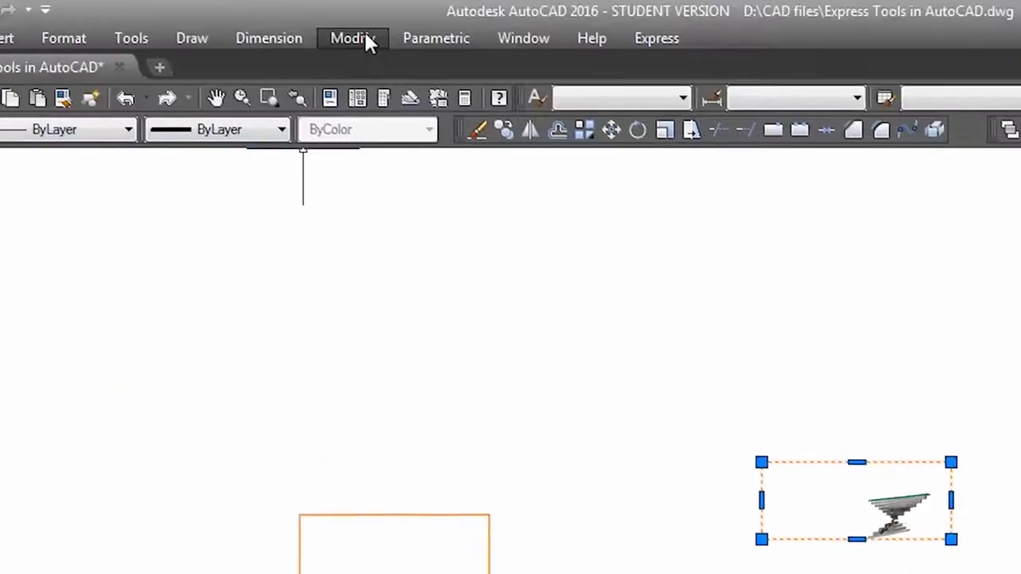
pyautogui.click(351, 38)
pyautogui.click(375, 265)
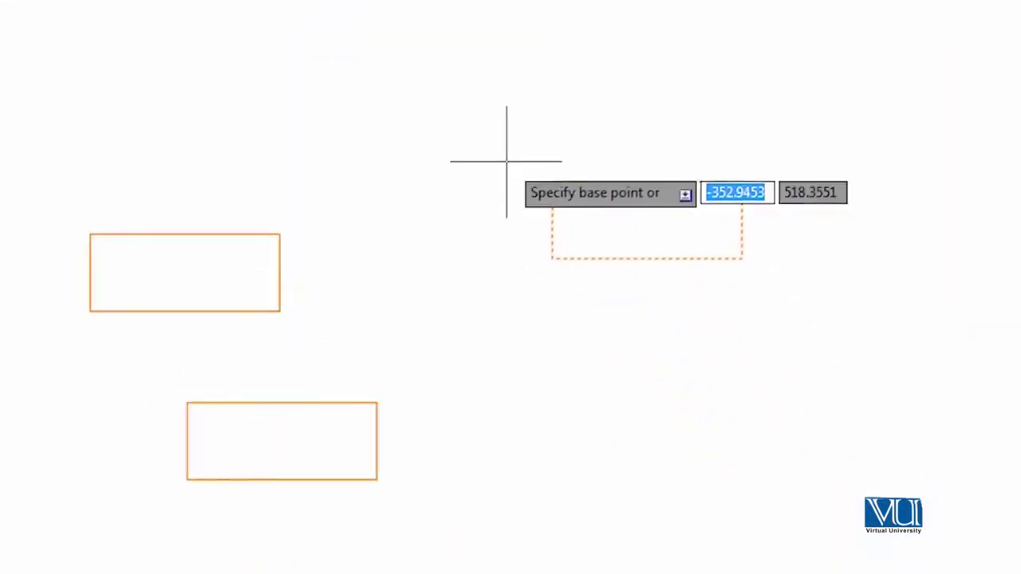
pyautogui.moveTo(713, 377); pyautogui.dragTo(643, 285, button='middle')
pyautogui.scroll(2, 518, 186)
pyautogui.moveTo(520, 187)
pyautogui.mouseDown(button='middle')
pyautogui.moveTo(520, 201)
pyautogui.moveTo(662, 336)
pyautogui.mouseUp(button='middle')
pyautogui.press('Escape')
# Stretch both right-hand corners of the lower left outlined rectangle inward with grips, making an irregular quadrilateral.
pyautogui.scroll(4, 726, 439)
pyautogui.moveTo(547, 230); pyautogui.dragTo(747, 212, button='middle')
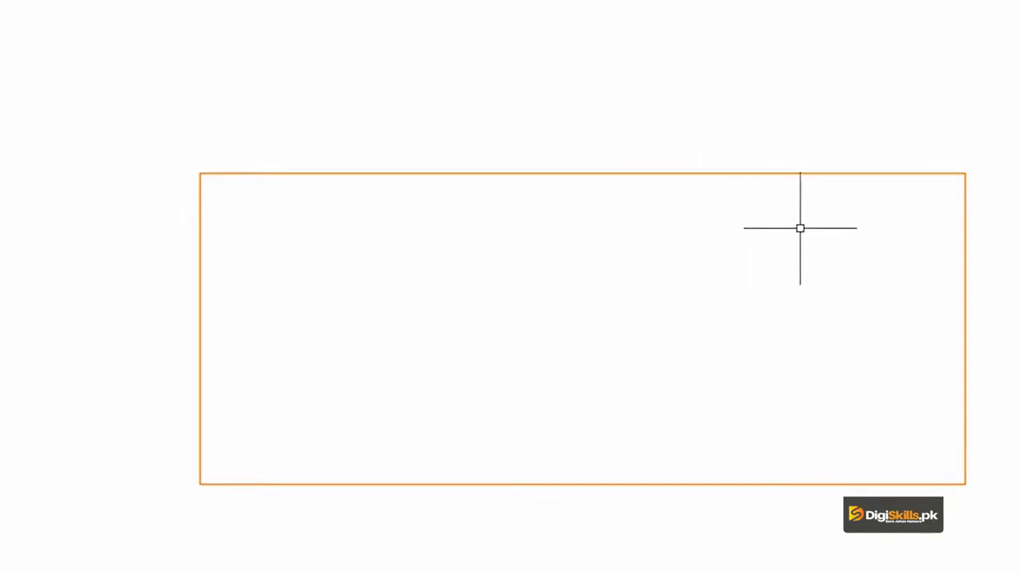
pyautogui.scroll(-2, 771, 273)
pyautogui.moveTo(692, 230); pyautogui.dragTo(674, 337, button='middle')
pyautogui.scroll(2, 674, 338)
pyautogui.scroll(-2, 727, 390)
pyautogui.moveTo(727, 390); pyautogui.dragTo(640, 340, button='middle')
pyautogui.scroll(2, 640, 340)
pyautogui.click(770, 396)
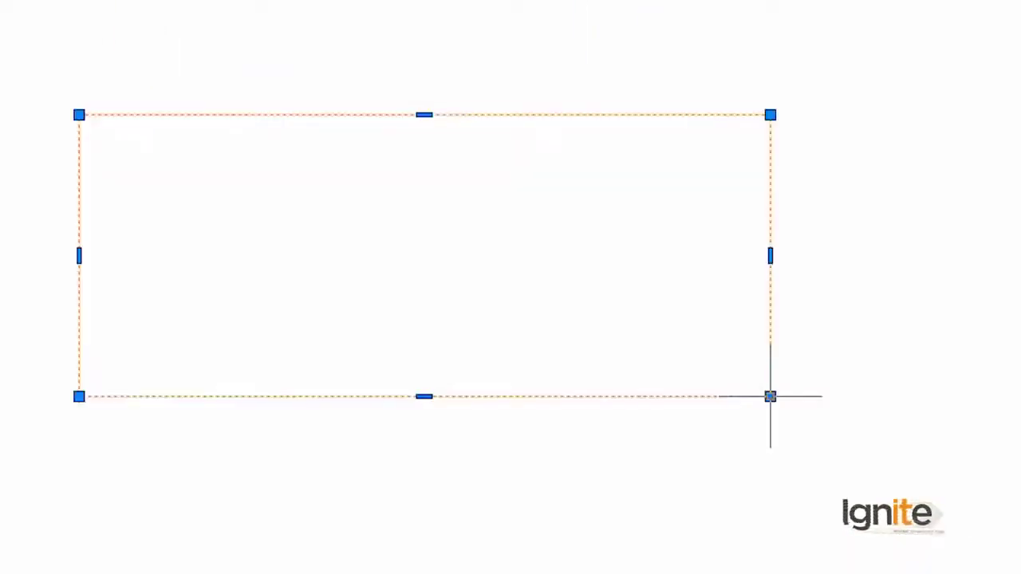
pyautogui.click(772, 398)
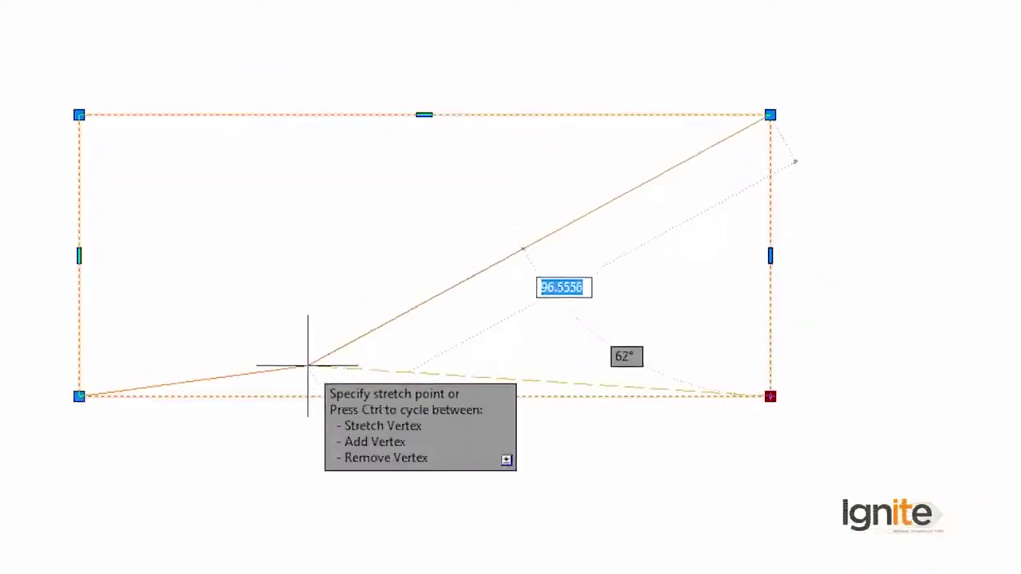
pyautogui.click(326, 325)
pyautogui.click(770, 116)
pyautogui.click(476, 135)
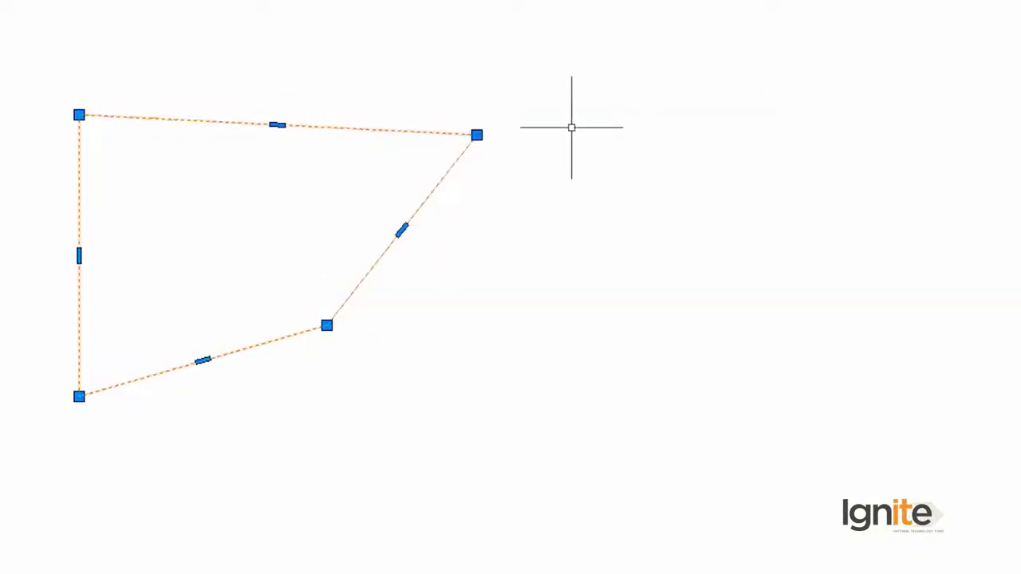
pyautogui.press('Escape')
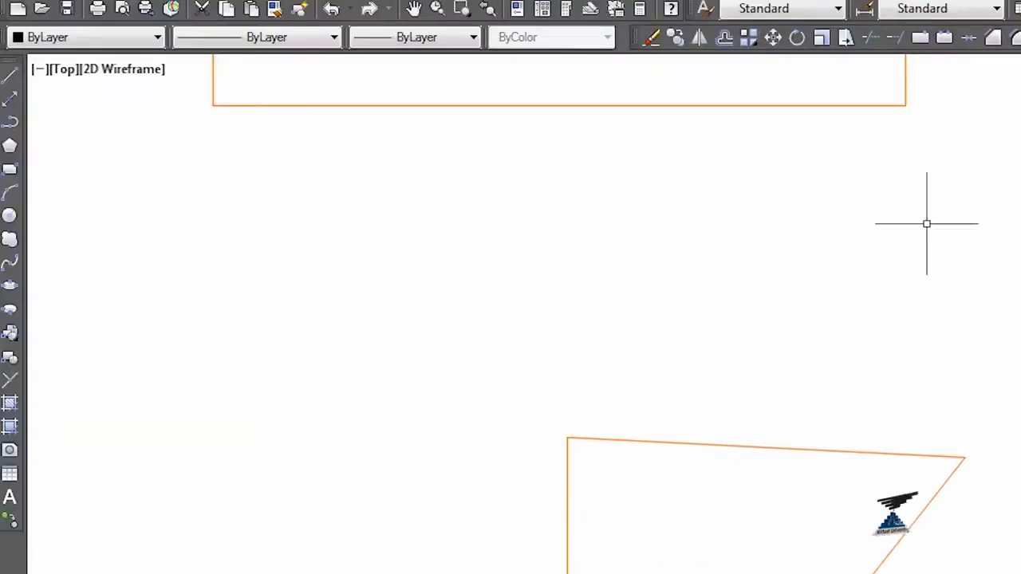
# Draw a vertical line with Ortho on, a short distance to the right of the irregular quadrilateral.
pyautogui.click(12, 76)
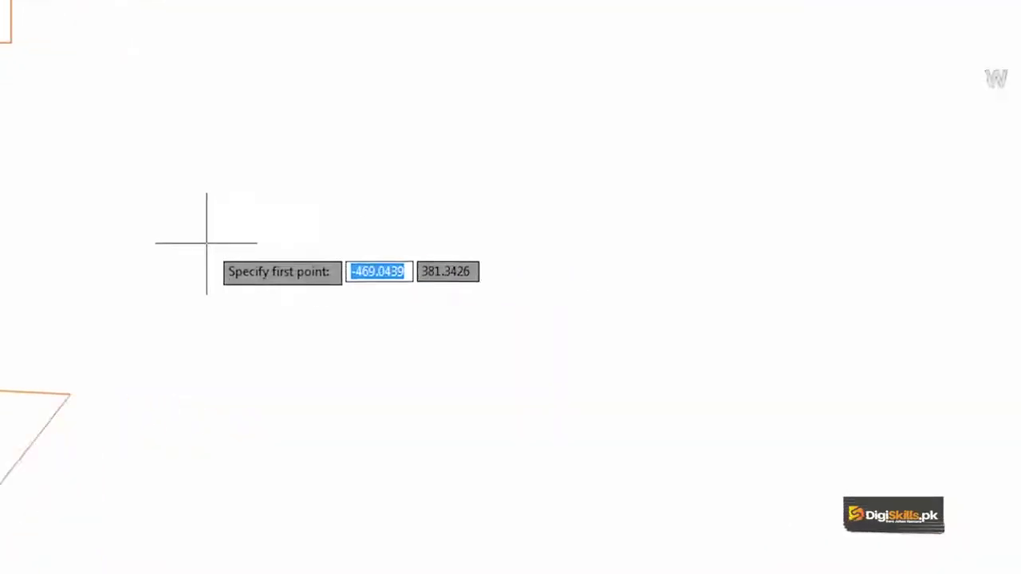
pyautogui.click(207, 242)
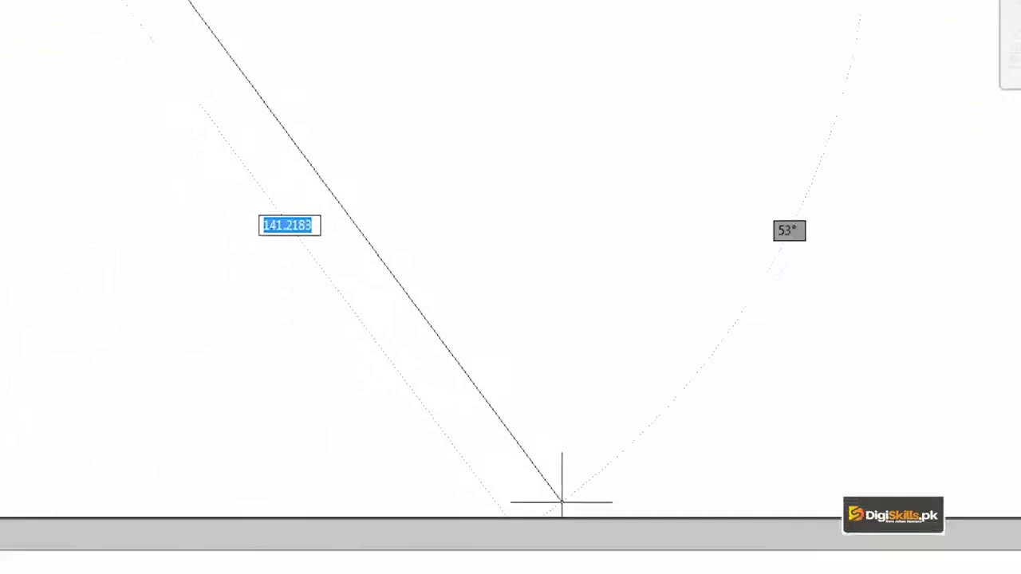
pyautogui.click(540, 558)
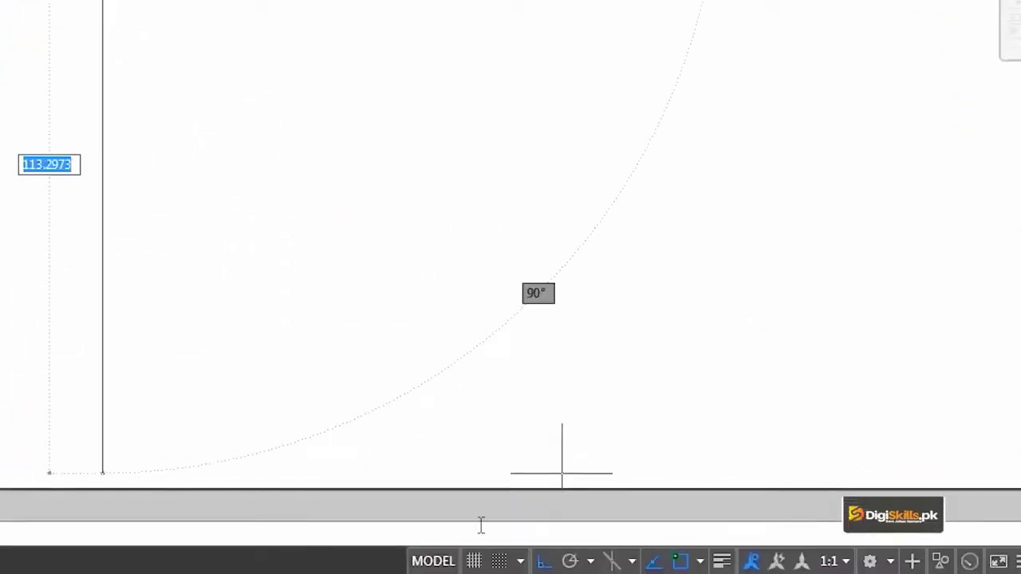
pyautogui.click(103, 303)
pyautogui.press('Return')
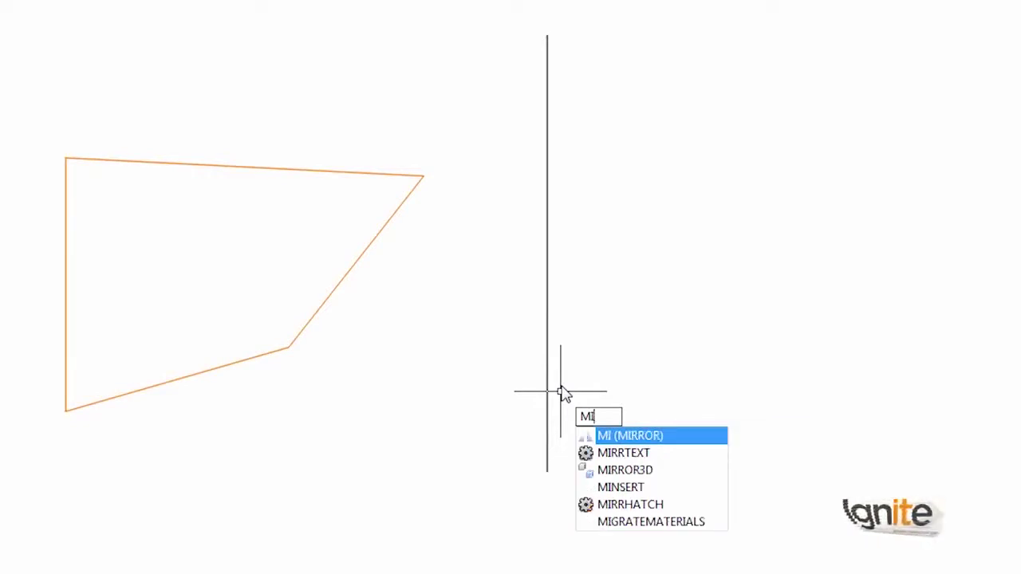
# Mirror the irregular quadrilateral across the endpoints of the vertical line, keeping the source object.
pyautogui.press('Return')
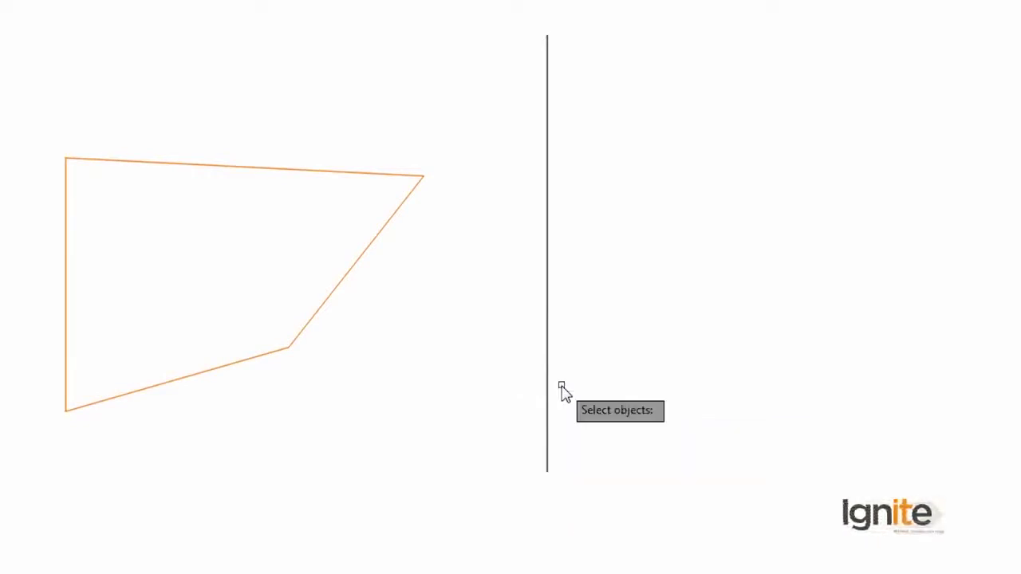
pyautogui.click(336, 284)
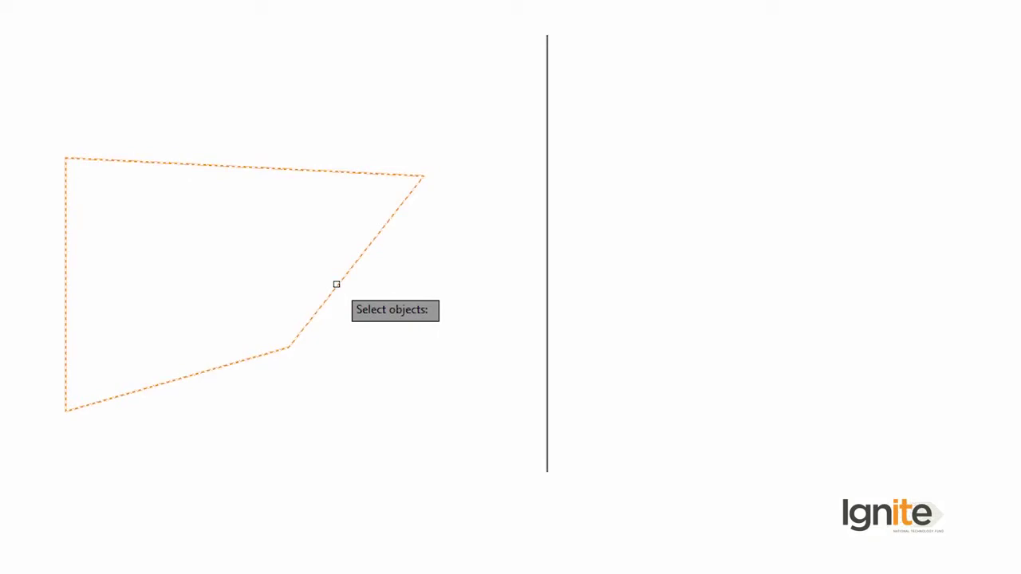
pyautogui.press('Return')
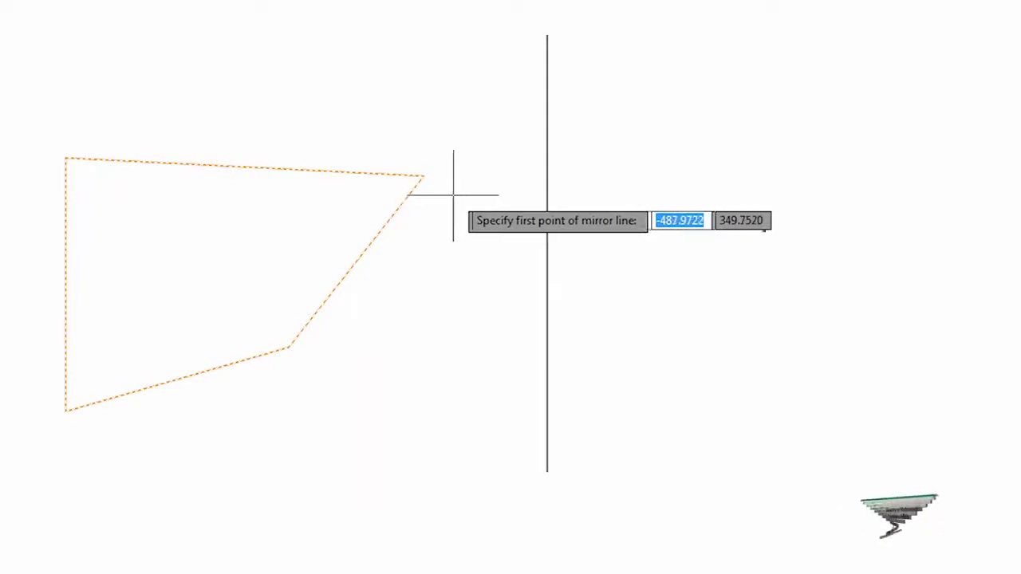
pyautogui.click(548, 35)
pyautogui.click(546, 471)
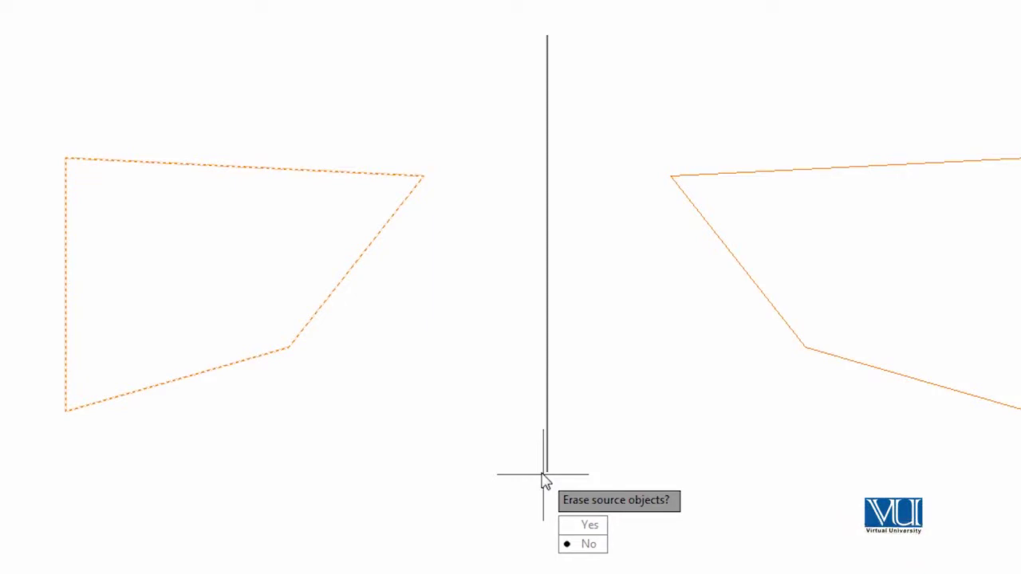
pyautogui.click(591, 554)
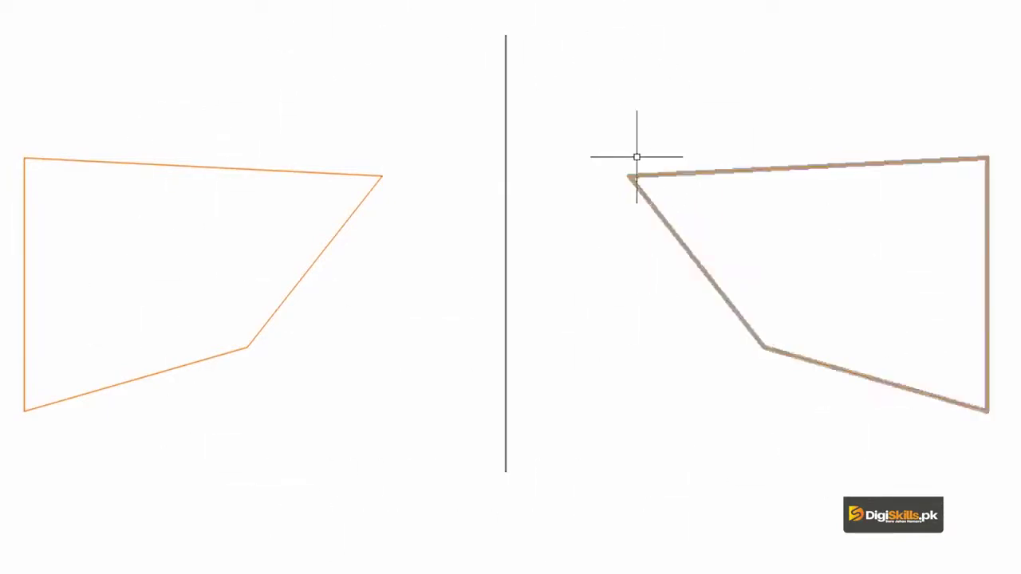
# Draw a second vertical line to the right of the outlined rectangle above, ending above the first mirror line.
pyautogui.scroll(-2, 649, 100)
pyautogui.moveTo(693, 119); pyautogui.dragTo(398, 231, button='middle')
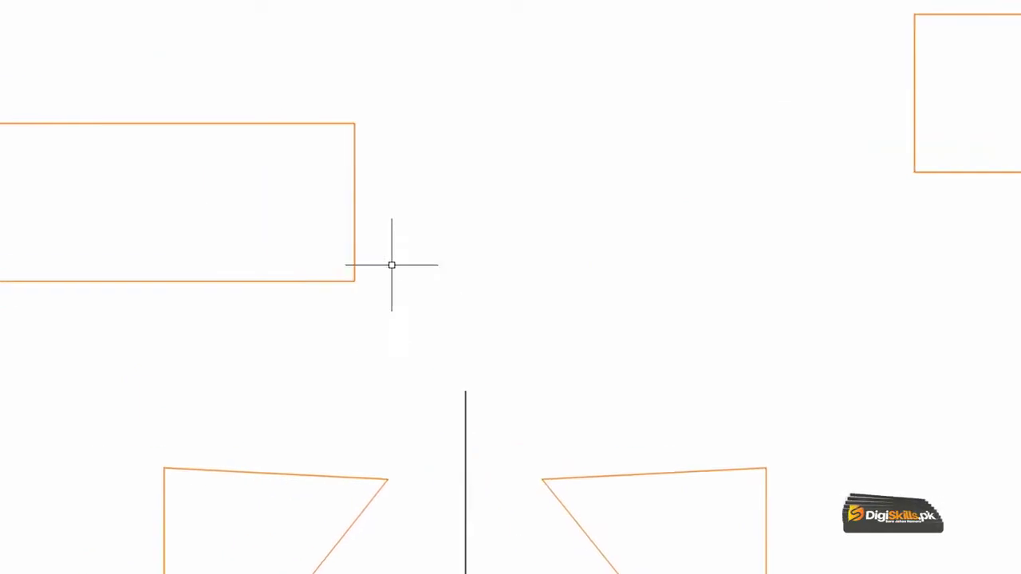
pyautogui.scroll(2, 192, 50)
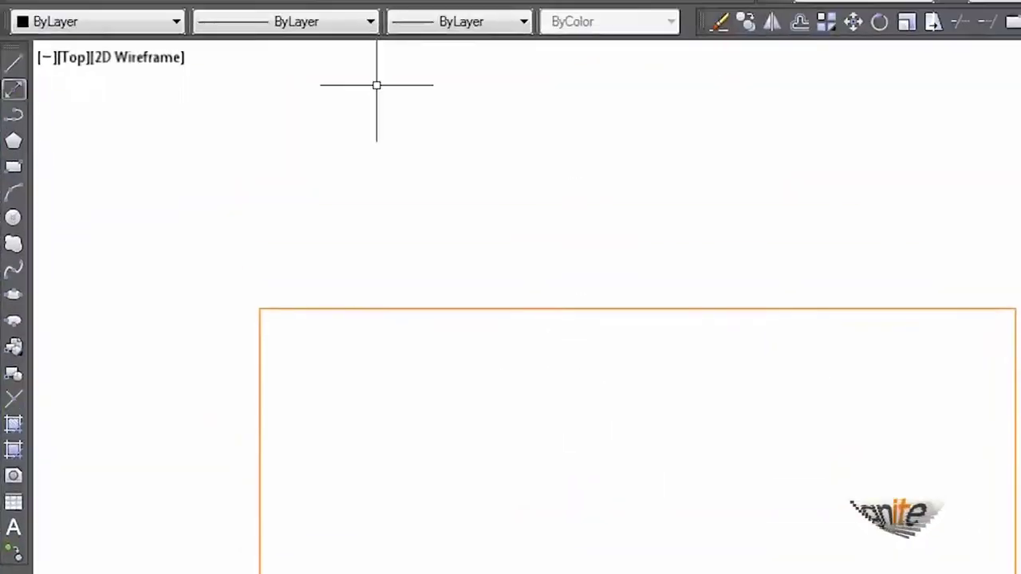
pyautogui.click(12, 8)
pyautogui.click(806, 25)
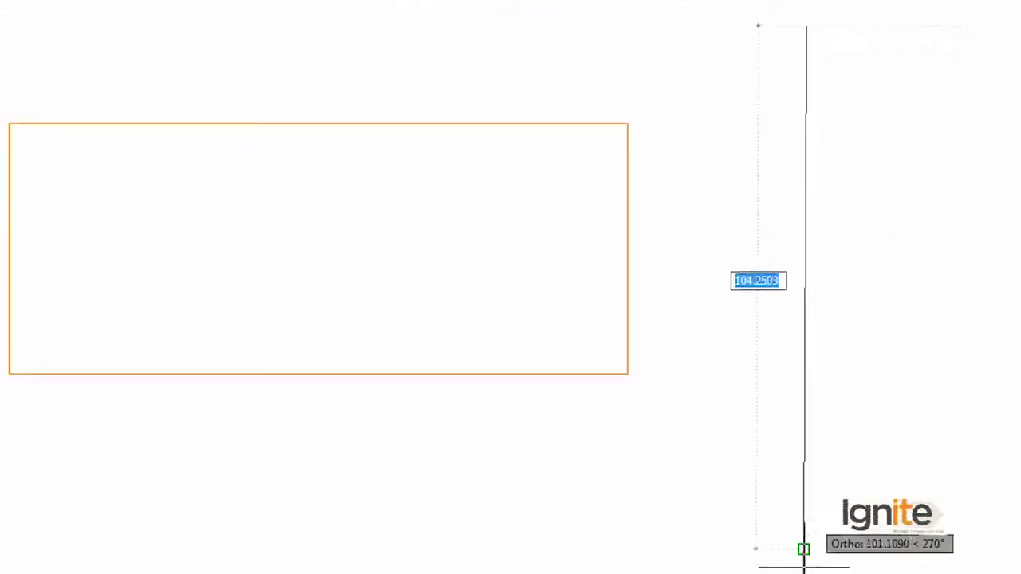
pyautogui.click(818, 499)
pyautogui.press('Return')
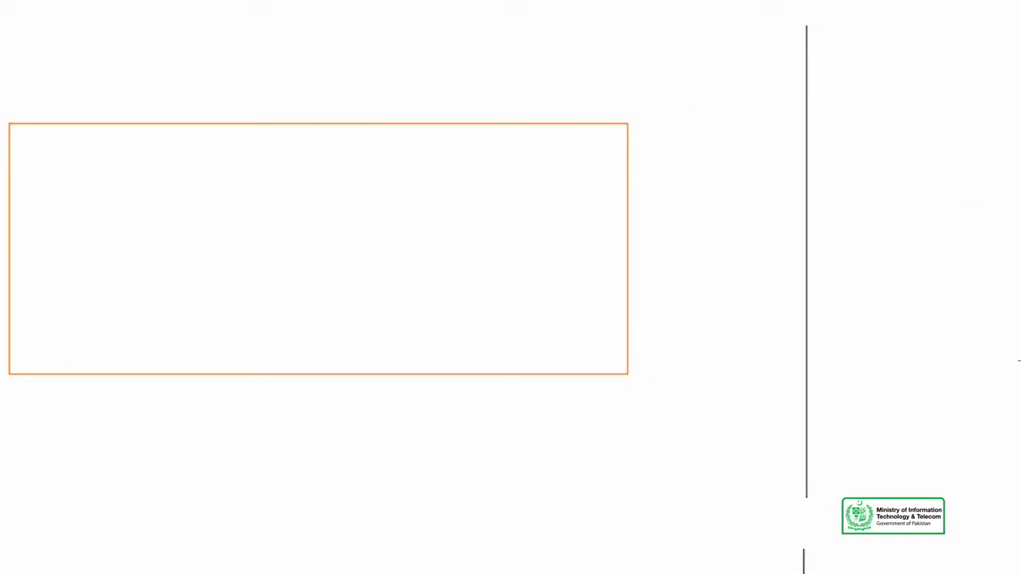
# Mirror the upper outlined rectangle across the endpoints of the upper vertical line, choosing to erase the source object.
pyautogui.scroll(-2, 925, 257)
pyautogui.moveTo(914, 256); pyautogui.dragTo(824, 159, button='middle')
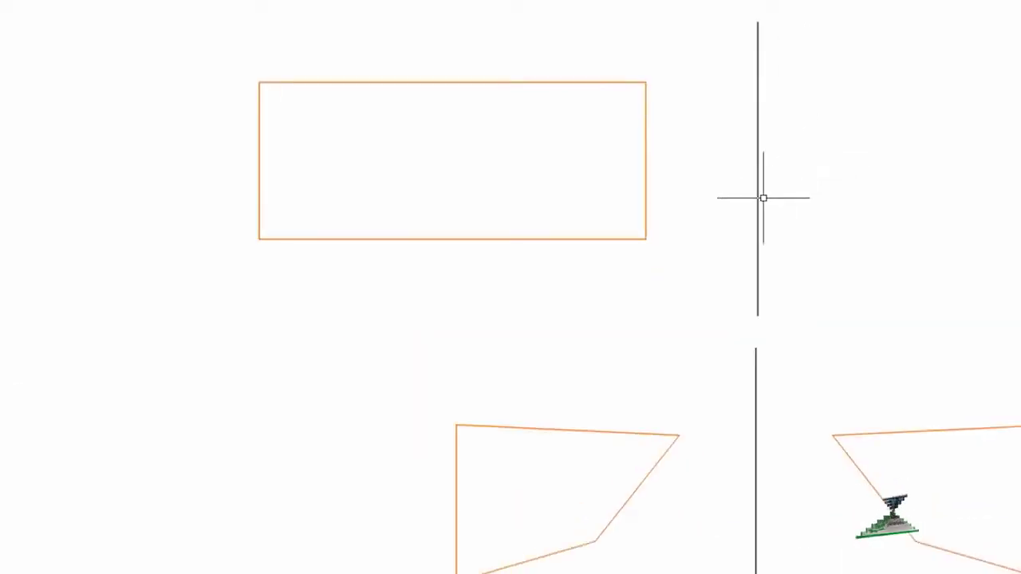
pyautogui.moveTo(808, 194); pyautogui.dragTo(824, 404, button='middle')
pyautogui.scroll(2, 762, 381)
pyautogui.moveTo(736, 415)
pyautogui.mouseDown(button='middle')
pyautogui.moveTo(787, 252)
pyautogui.moveTo(825, 275)
pyautogui.mouseUp(button='middle')
pyautogui.moveTo(796, 225); pyautogui.dragTo(814, 235, button='middle')
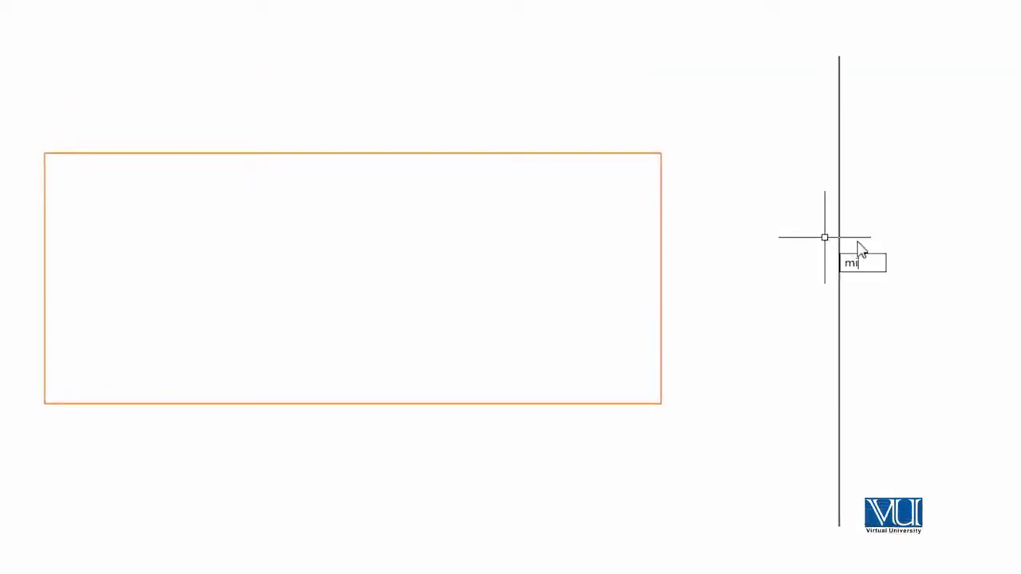
pyautogui.press('Return')
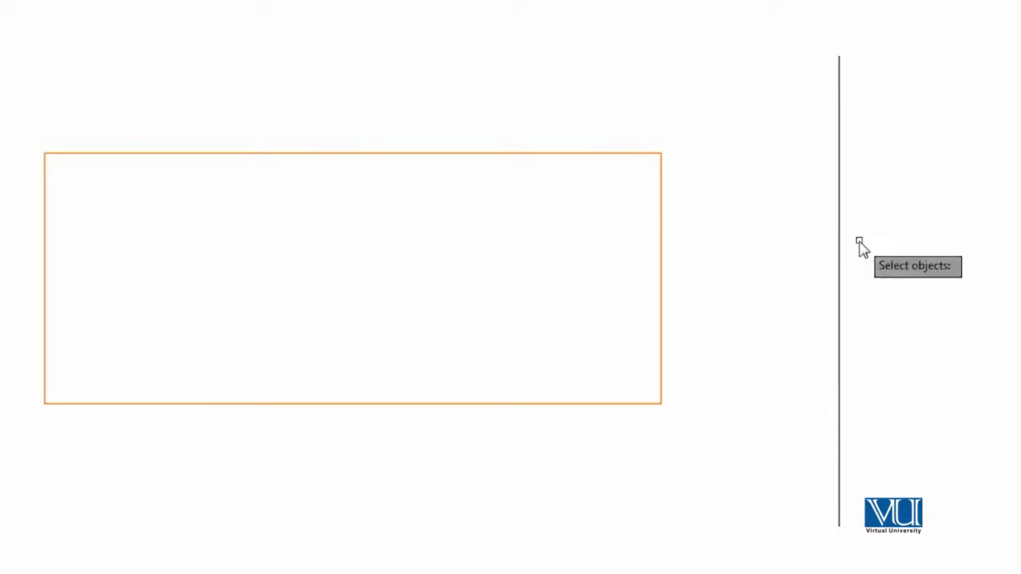
pyautogui.click(592, 153)
pyautogui.press('Return')
pyautogui.scroll(-2, 782, 298)
pyautogui.moveTo(809, 336)
pyautogui.mouseDown(button='middle')
pyautogui.moveTo(814, 226)
pyautogui.moveTo(825, 291)
pyautogui.mouseUp(button='middle')
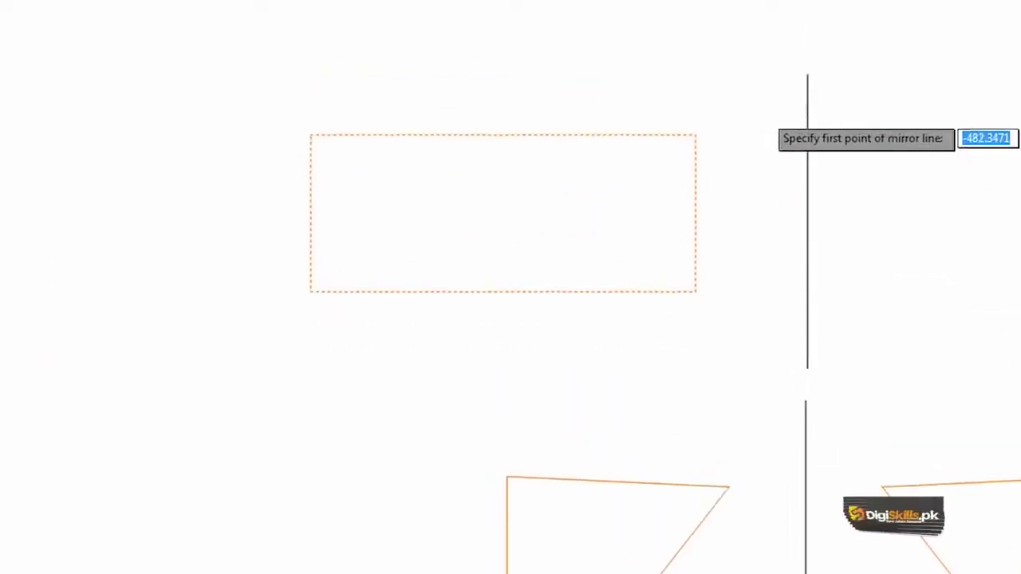
pyautogui.scroll(2, 809, 76)
pyautogui.click(810, 67)
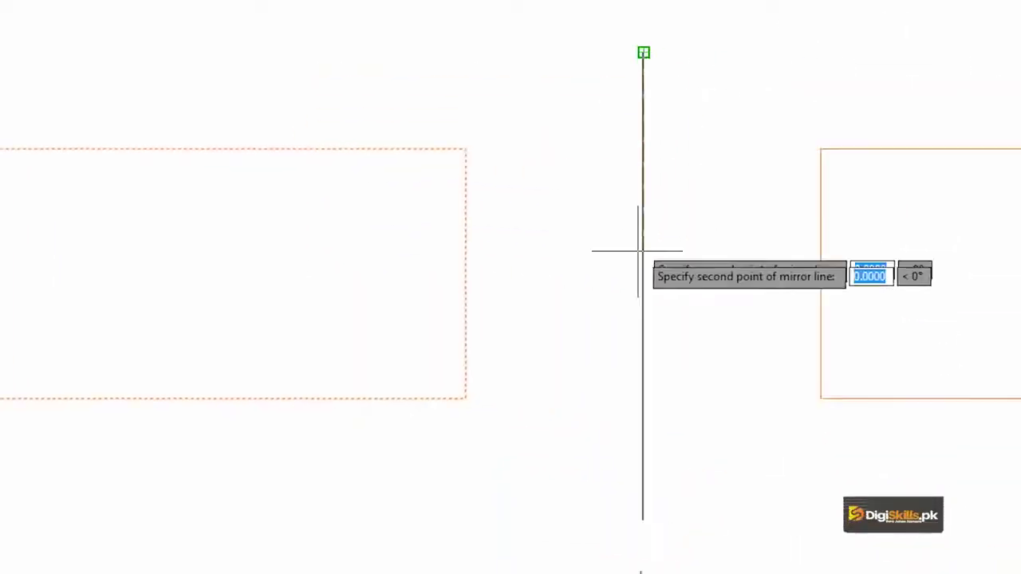
pyautogui.click(477, 507)
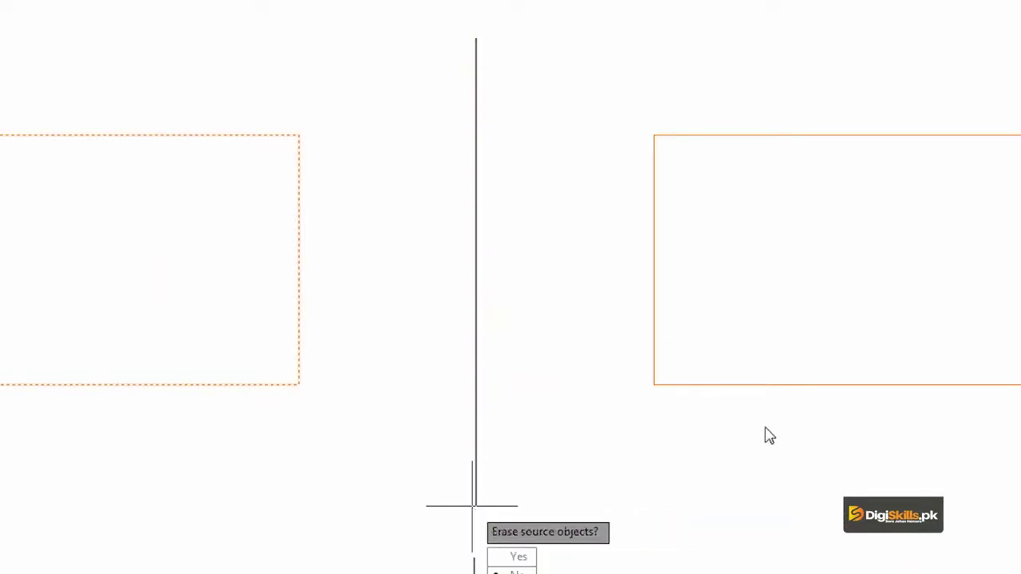
pyautogui.scroll(-2, 548, 335)
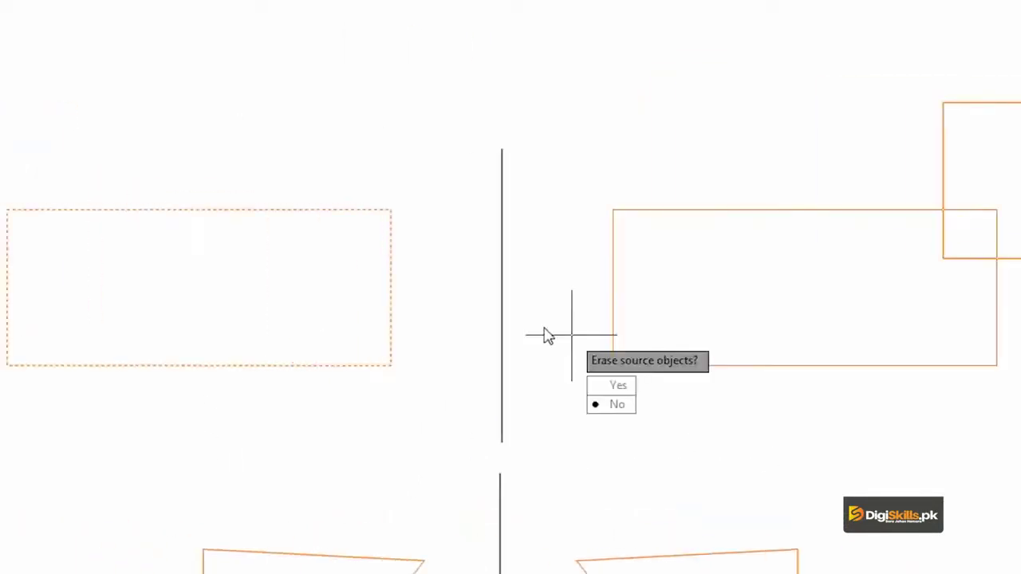
pyautogui.click(622, 388)
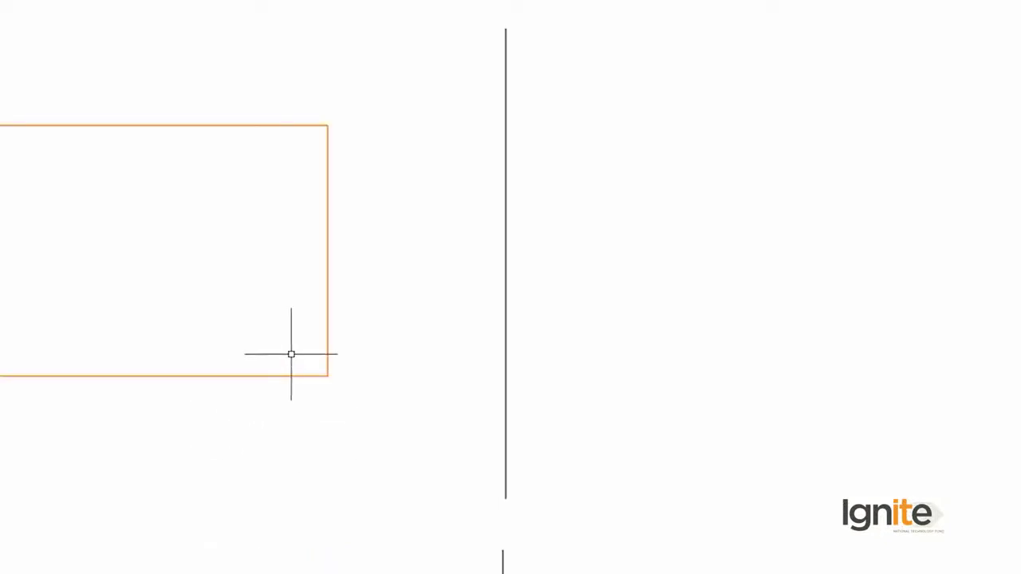
# Mirror the upper outlined rectangle across the endpoints of the upper vertical line, keeping the source object.
pyautogui.scroll(-2, 291, 354)
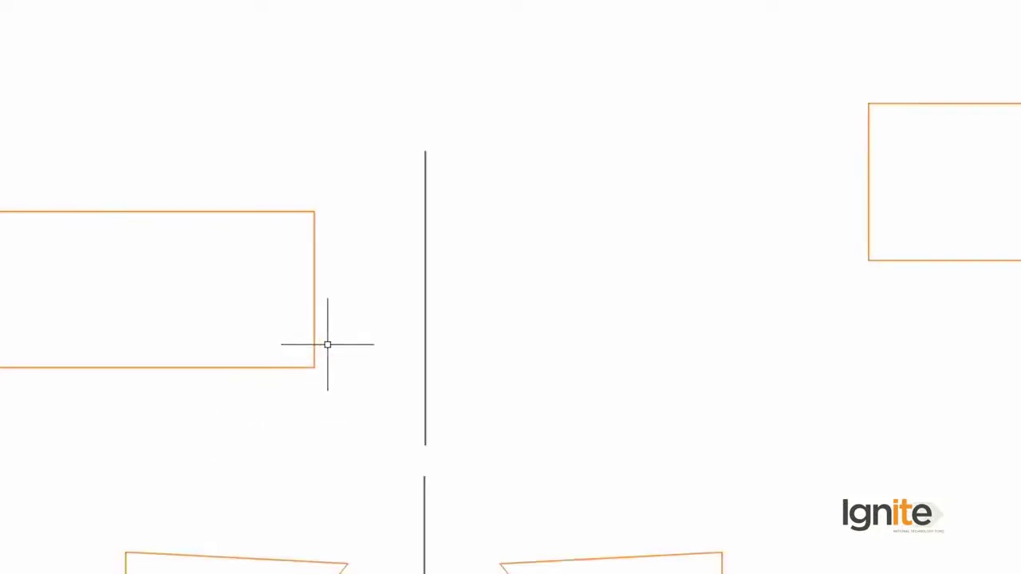
pyautogui.write('mi')
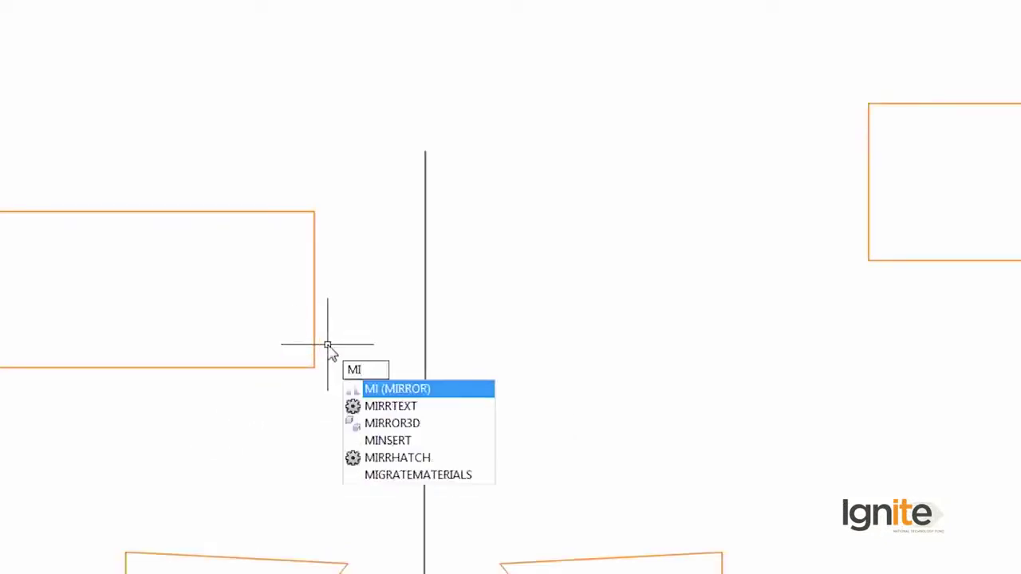
pyautogui.press('Return')
pyautogui.click(287, 367)
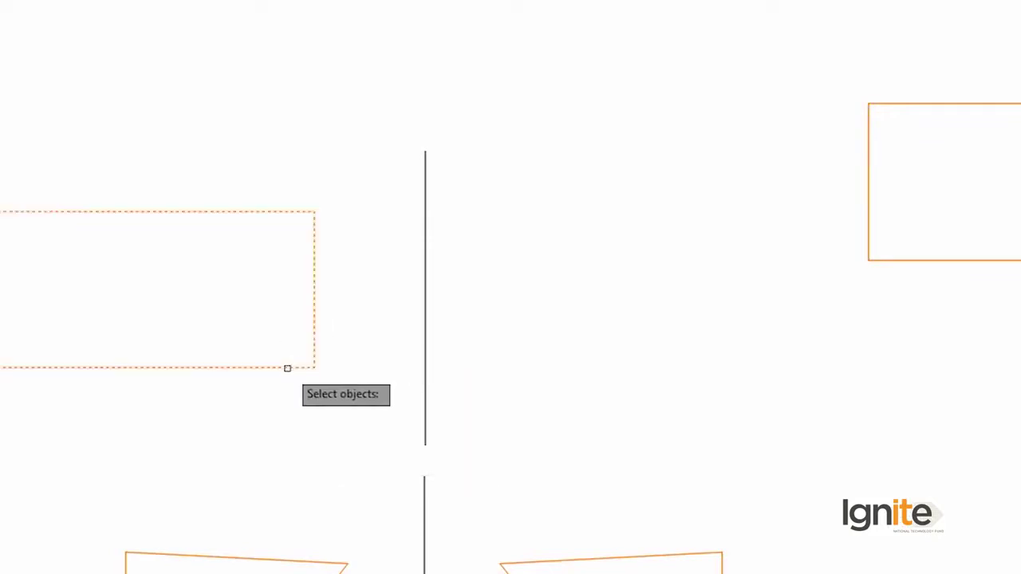
pyautogui.press('Return')
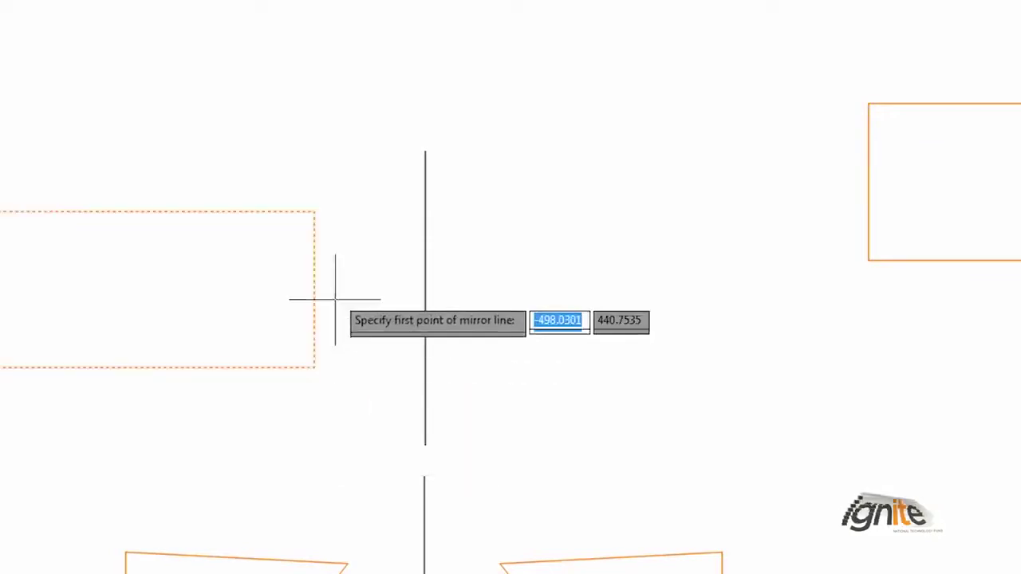
pyautogui.click(426, 151)
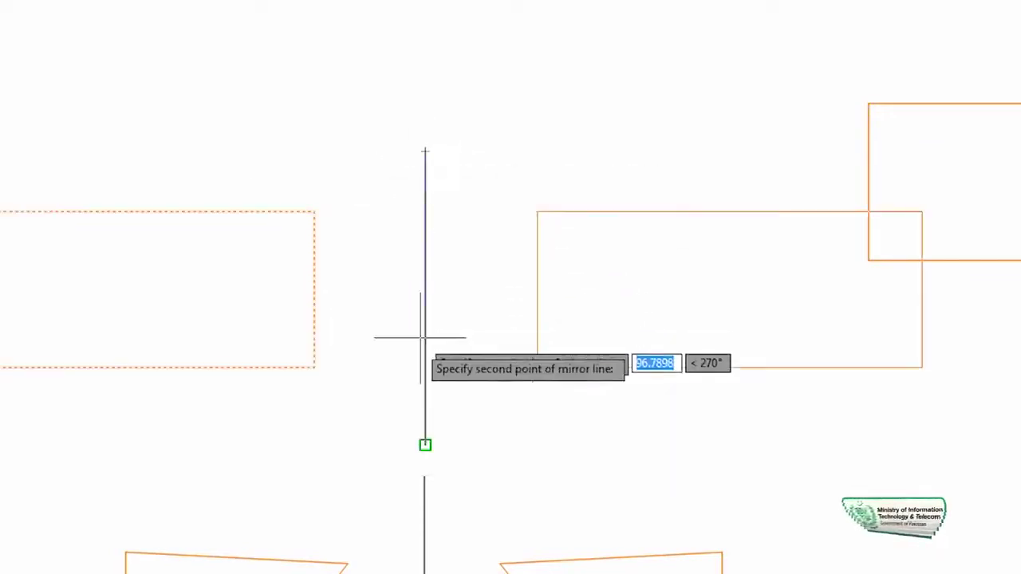
pyautogui.click(425, 444)
pyautogui.click(451, 508)
pyautogui.scroll(-2, 694, 339)
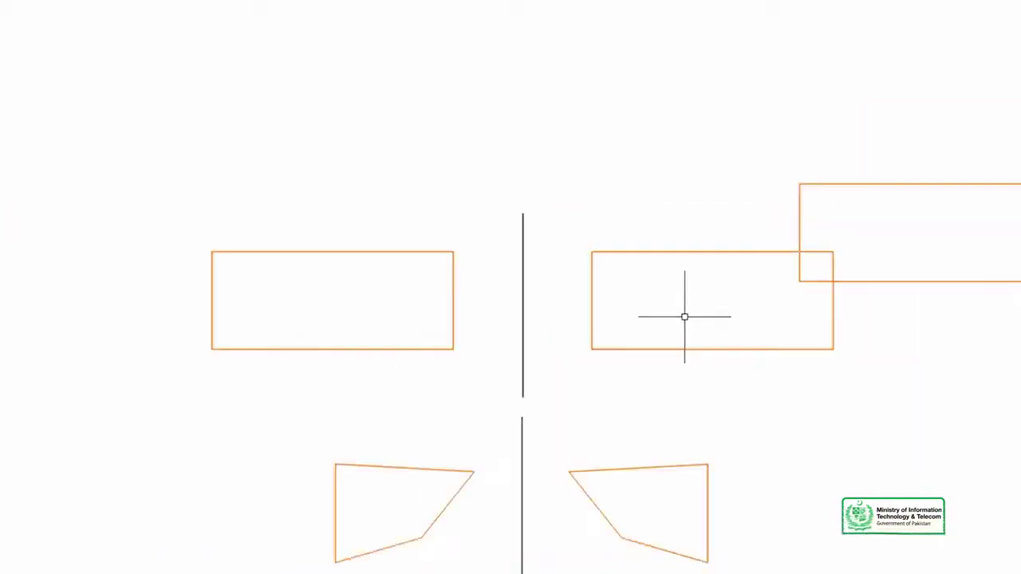
pyautogui.scroll(-2, 639, 308)
pyautogui.moveTo(639, 306); pyautogui.dragTo(563, 288, button='middle')
pyautogui.scroll(2, 539, 282)
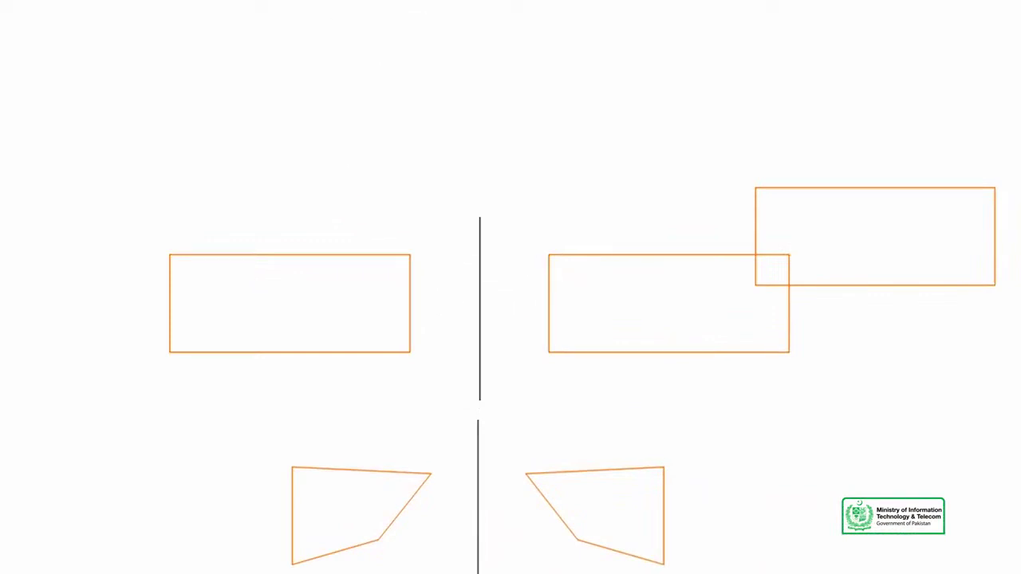